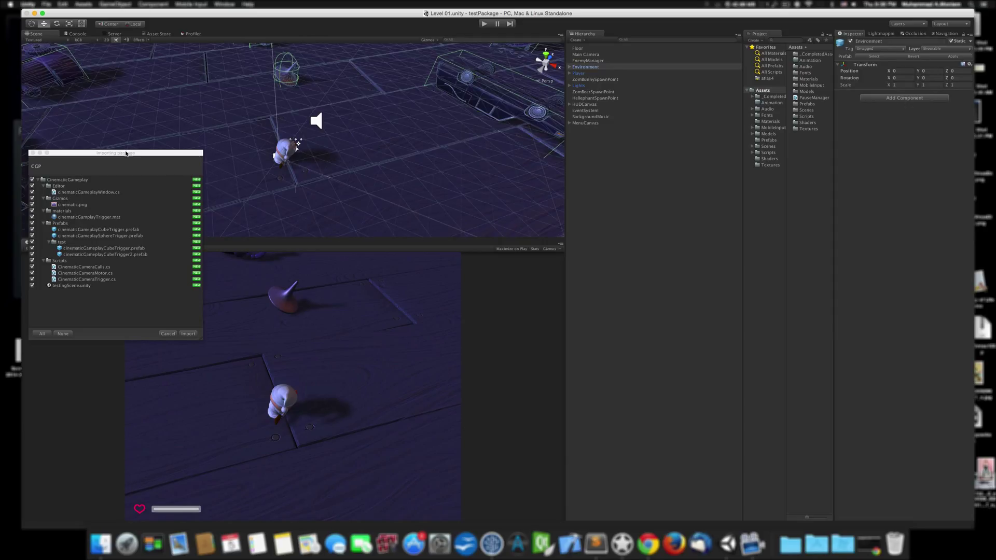
Import all items of the CGP package into the project.
drag(125, 152, 161, 158)
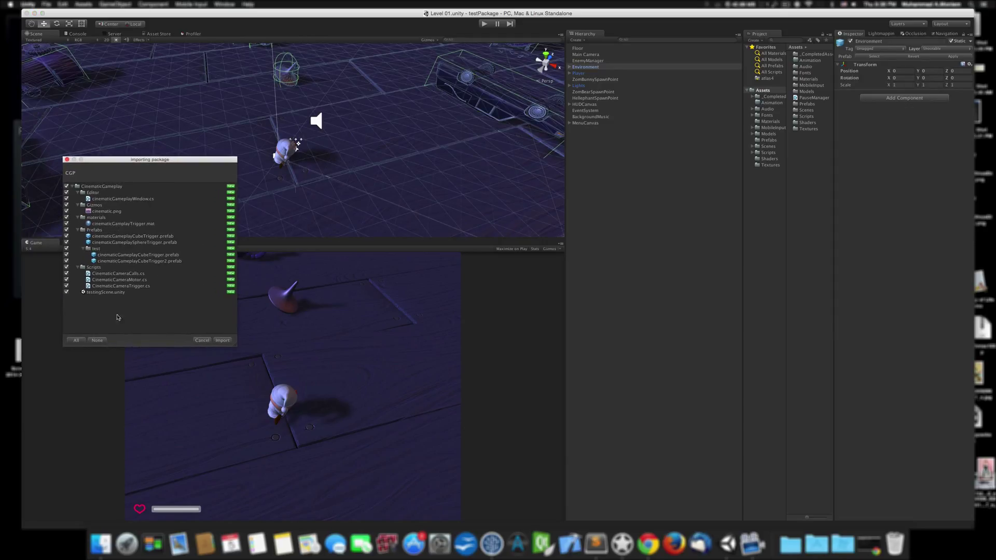
click(222, 341)
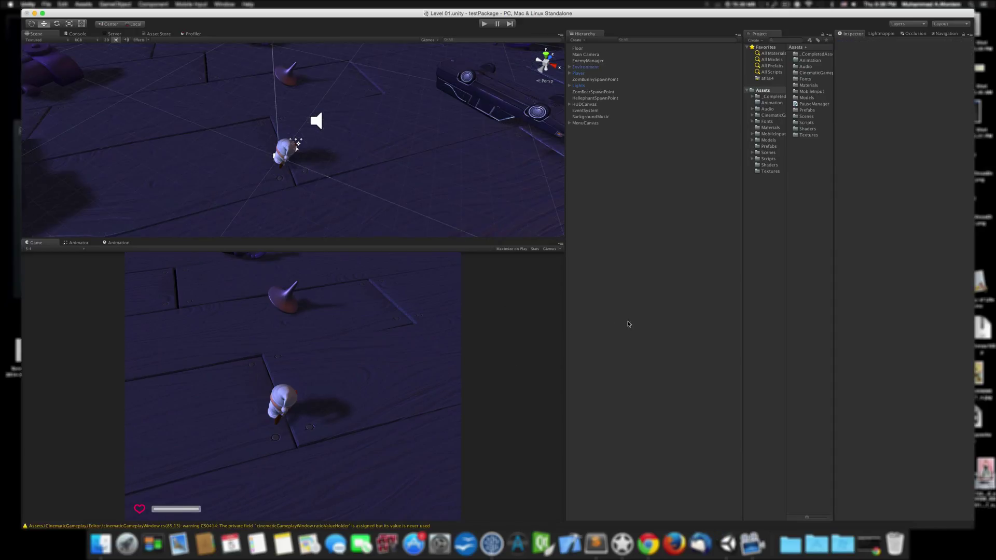
Open the Cinematic Gameplay window and dock it between the Scene view and the Hierarchy.
click(224, 5)
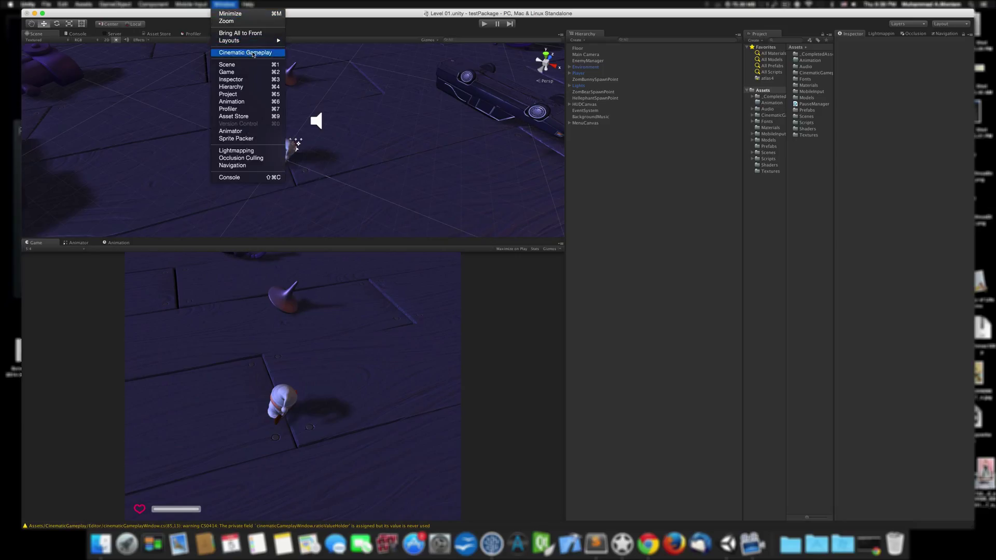
click(234, 57)
drag(255, 421, 354, 71)
drag(472, 121, 572, 234)
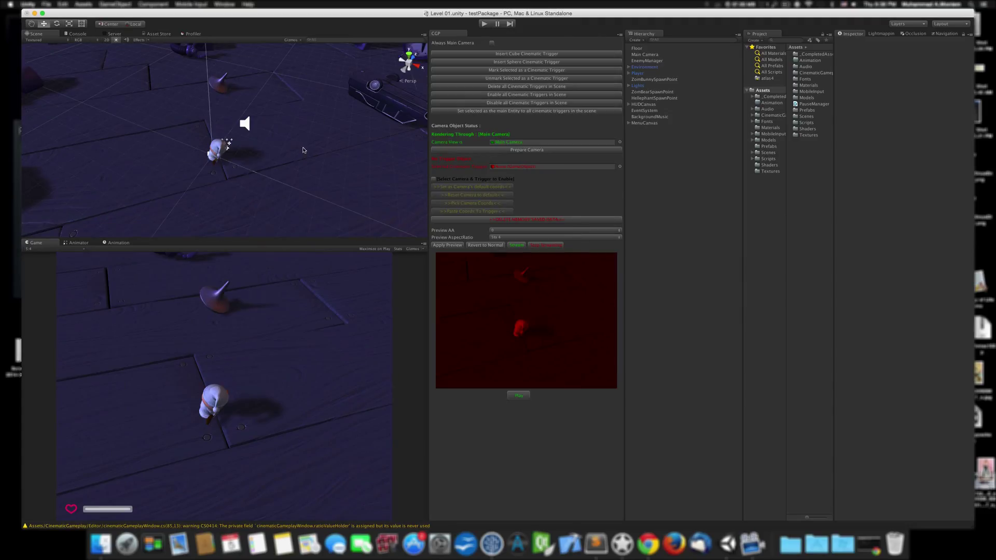
Play-test the level by walking the player around to check the camera follow, and stop play mode.
right_drag(295, 156, 288, 149)
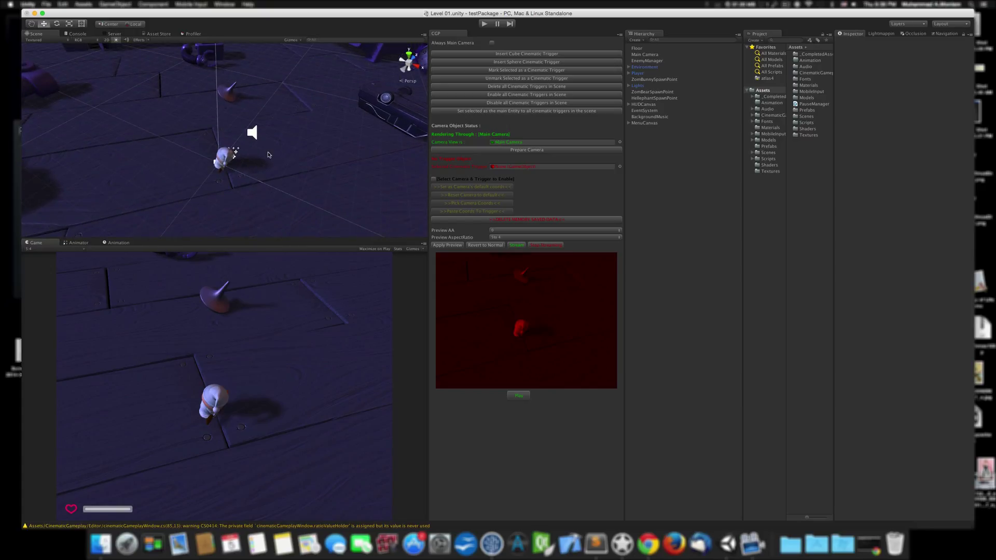
click(483, 23)
key(a)
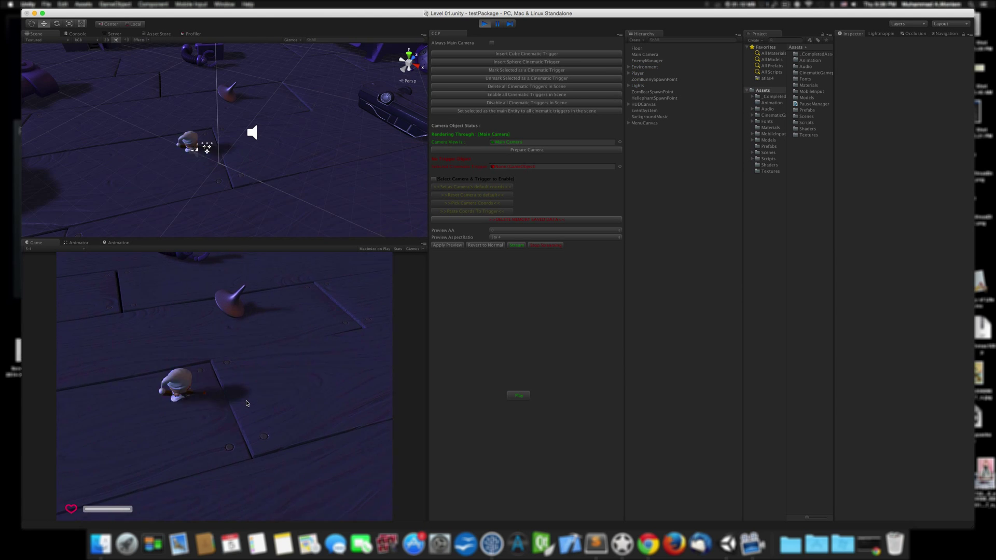
key(w)
key(a)
key(s)
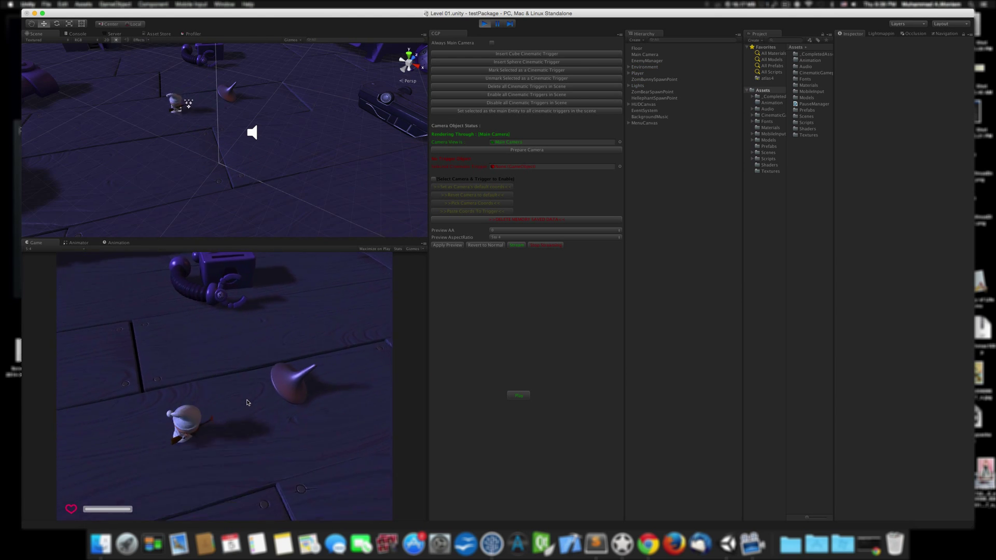
key(d)
key(a)
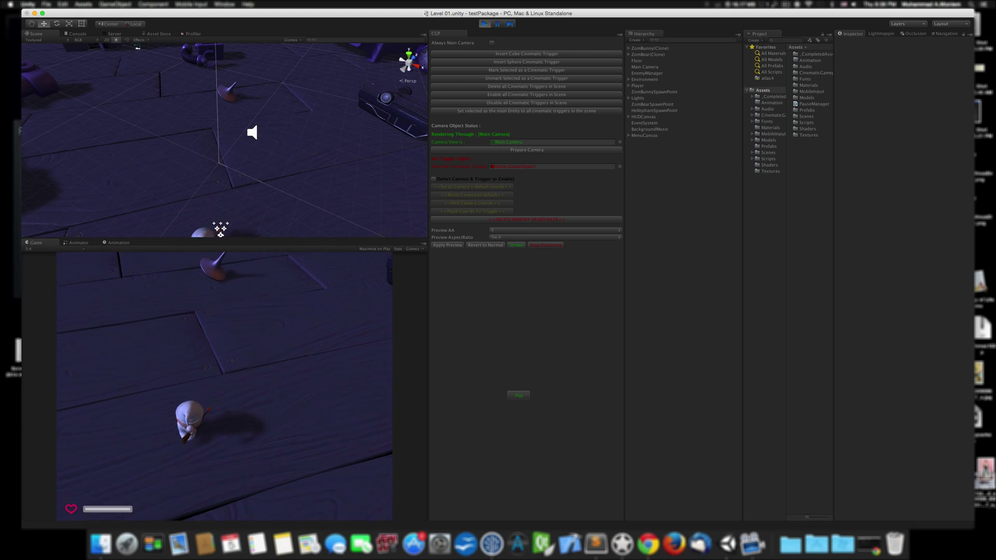
click(481, 26)
click(483, 24)
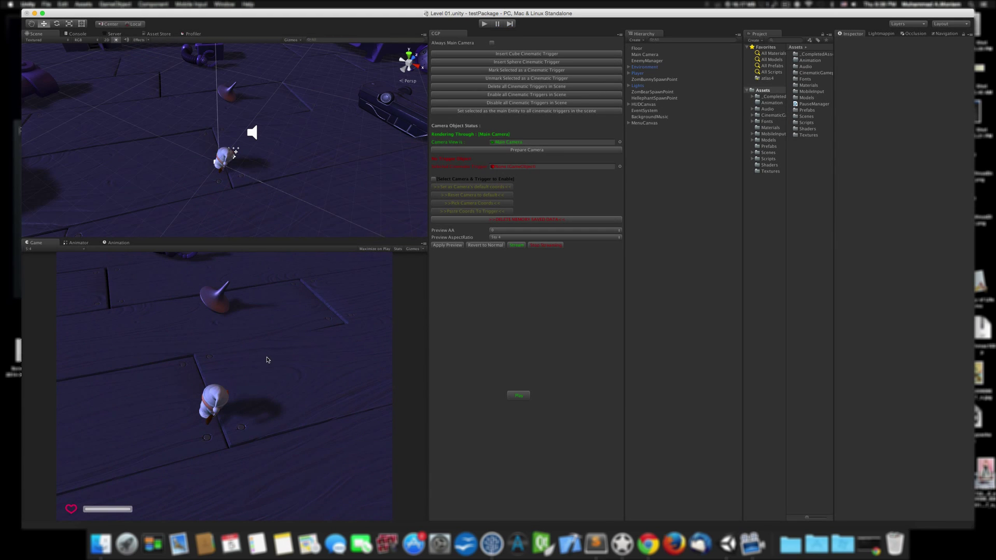
Create an empty GameObject with a reset transform and make Main Camera its child.
click(645, 54)
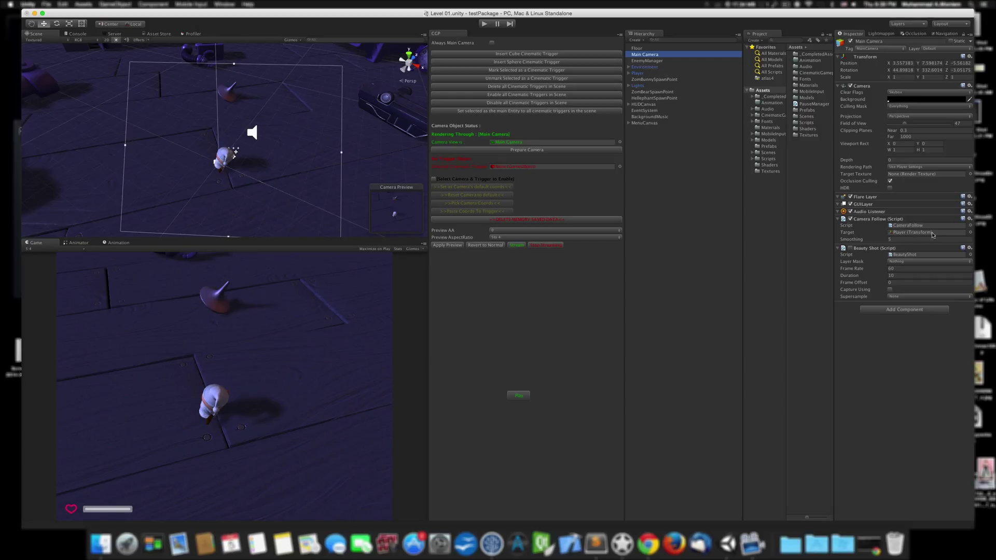
click(640, 150)
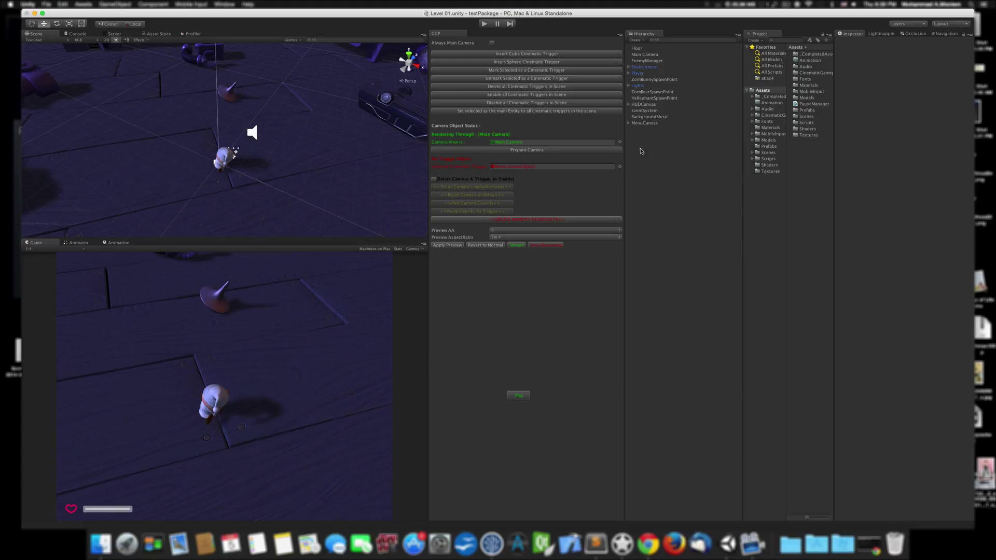
click(112, 4)
click(112, 14)
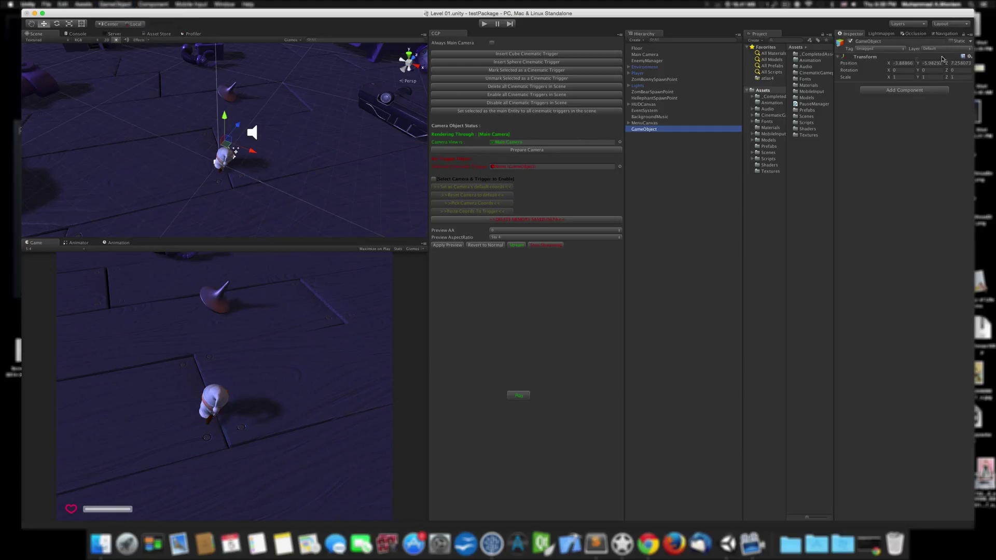
click(968, 56)
click(937, 65)
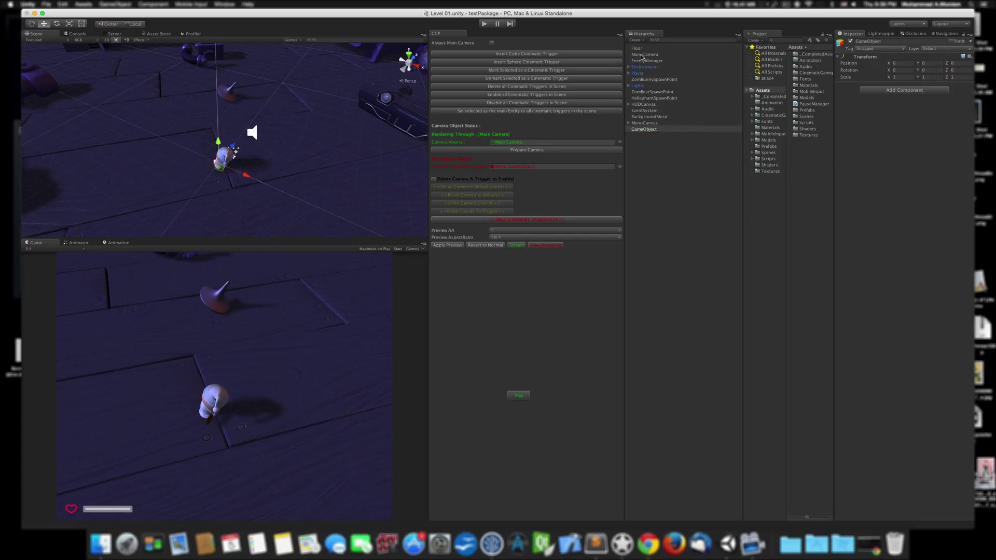
drag(641, 55, 645, 129)
click(648, 128)
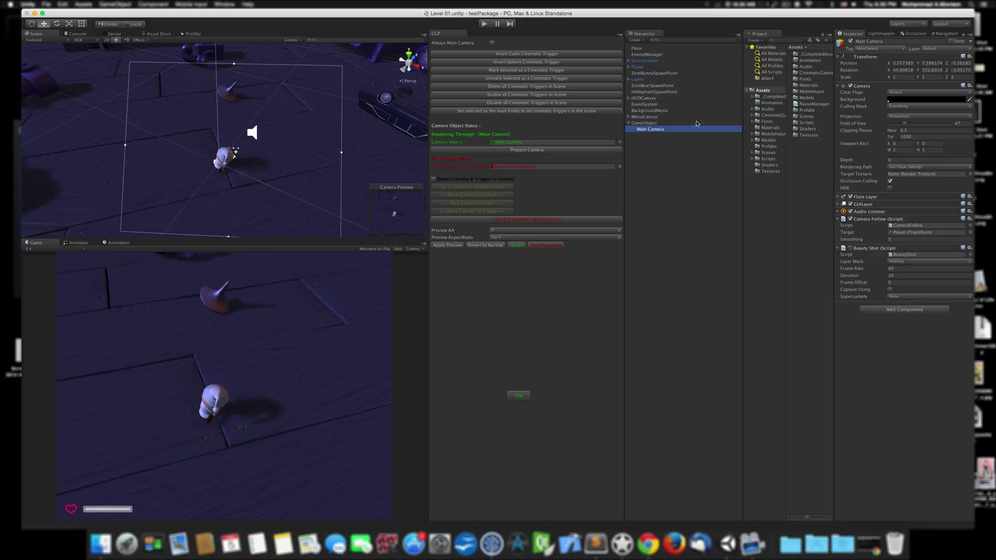
Transfer the Camera Follow script from Main Camera to its parent GameObject by copying, removing and pasting it as a new component.
click(969, 218)
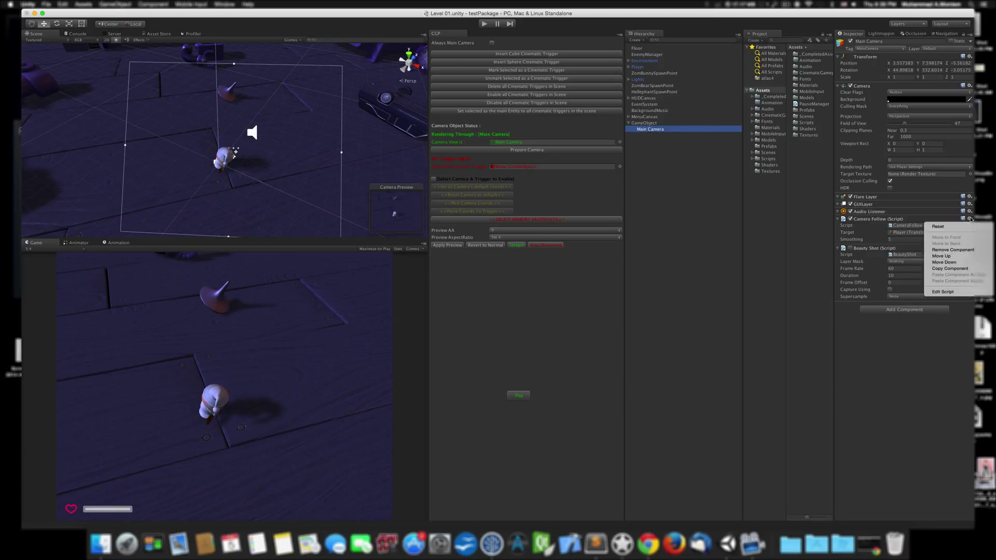
click(959, 268)
click(969, 218)
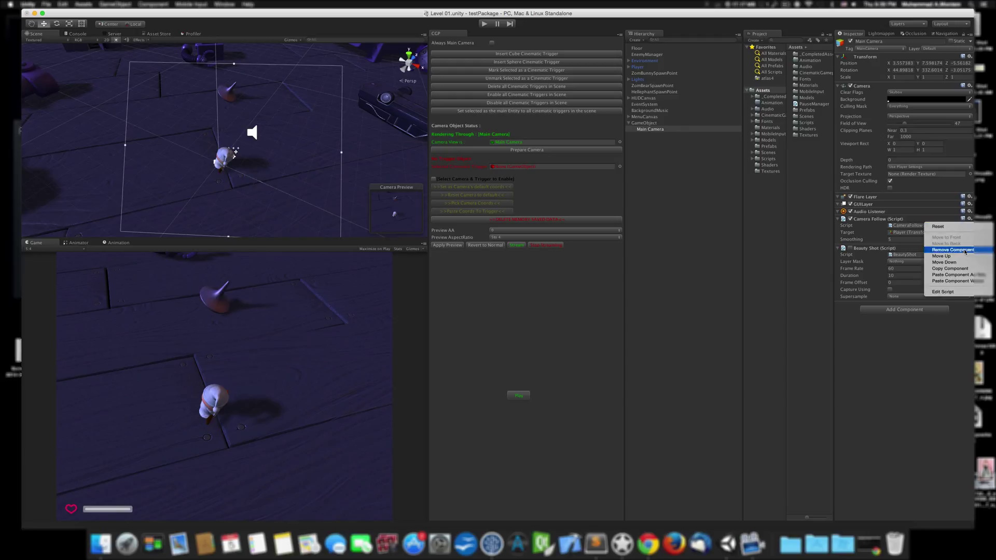
click(964, 250)
click(660, 123)
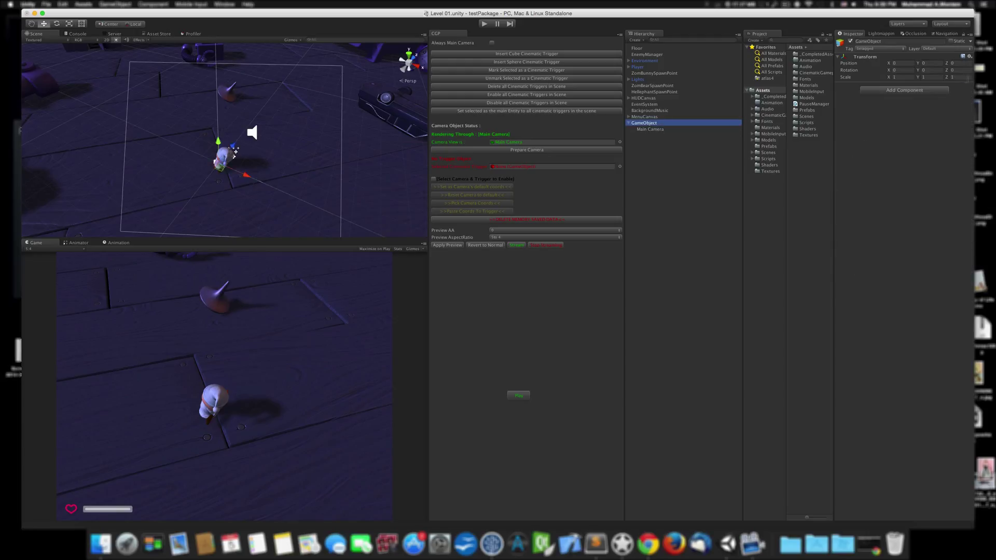
click(969, 56)
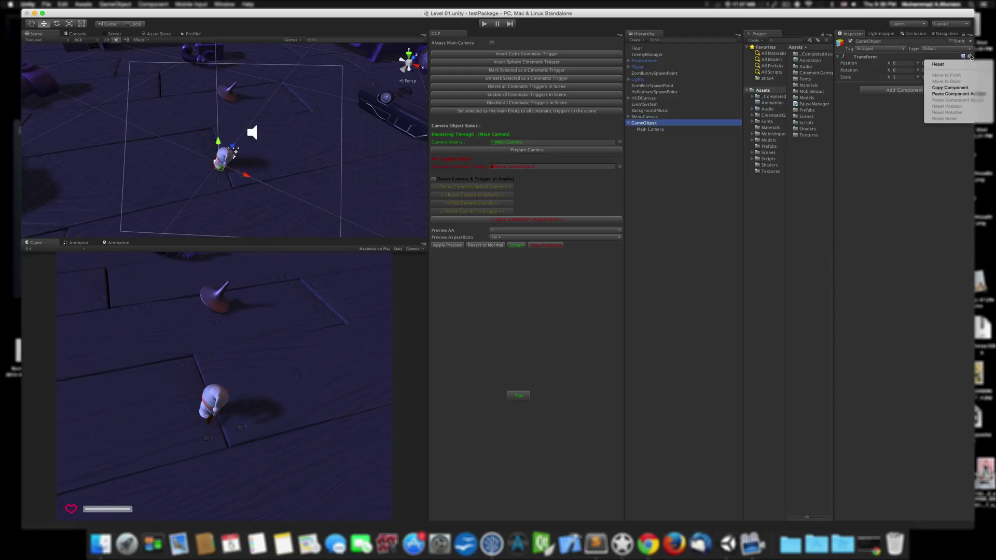
click(960, 93)
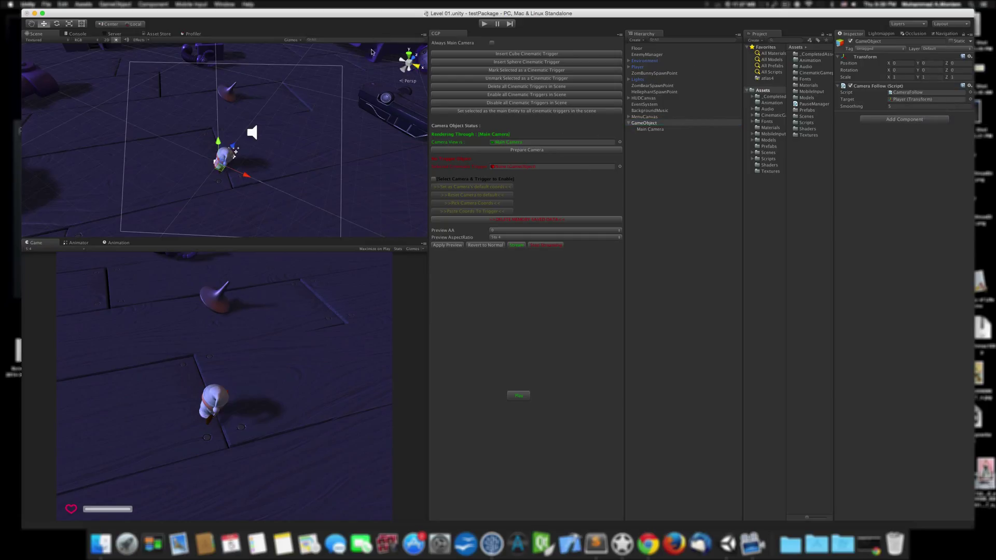
Run the level again, walk the player around to test the follow script on the parent GameObject, and stop play mode.
click(484, 24)
key(a)
key(w)
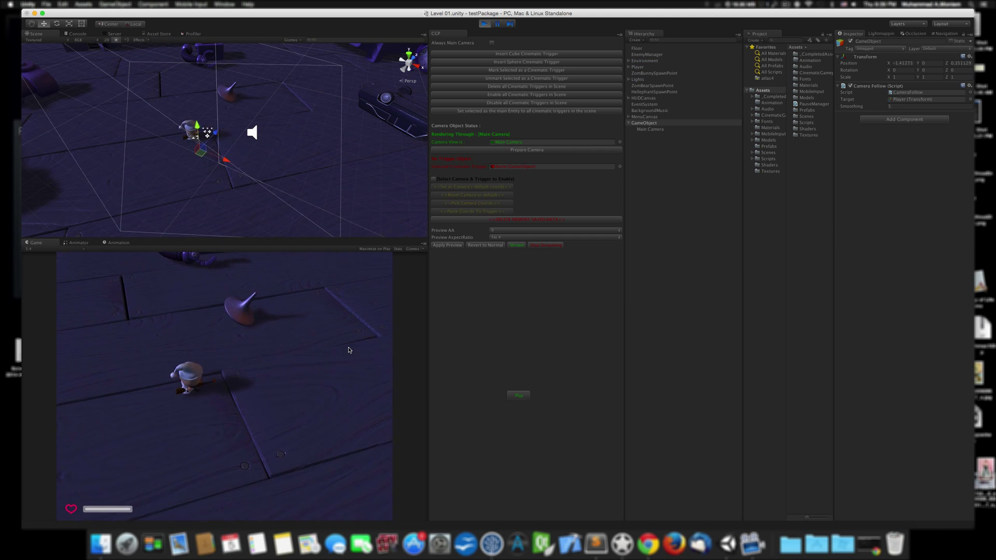
key(s)
key(d)
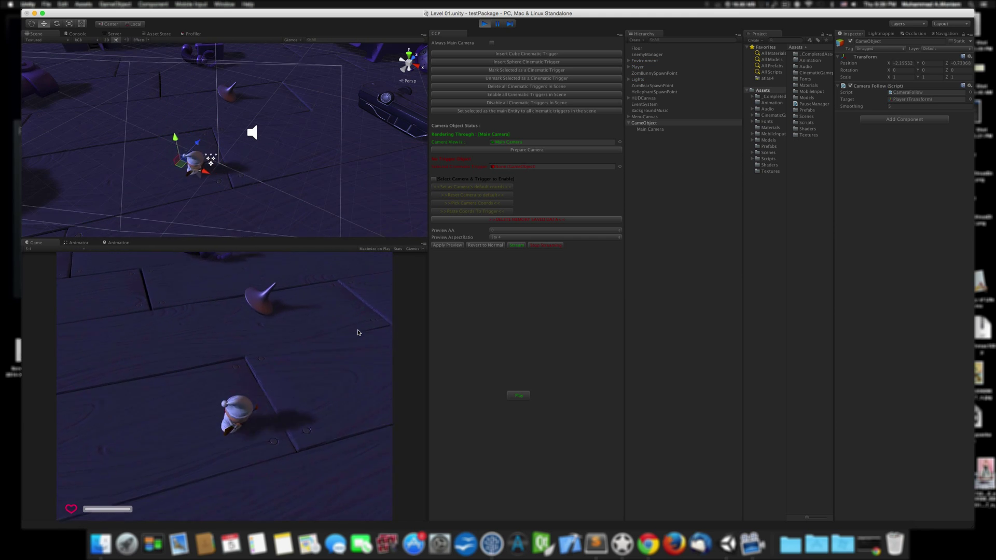
key(s)
click(483, 23)
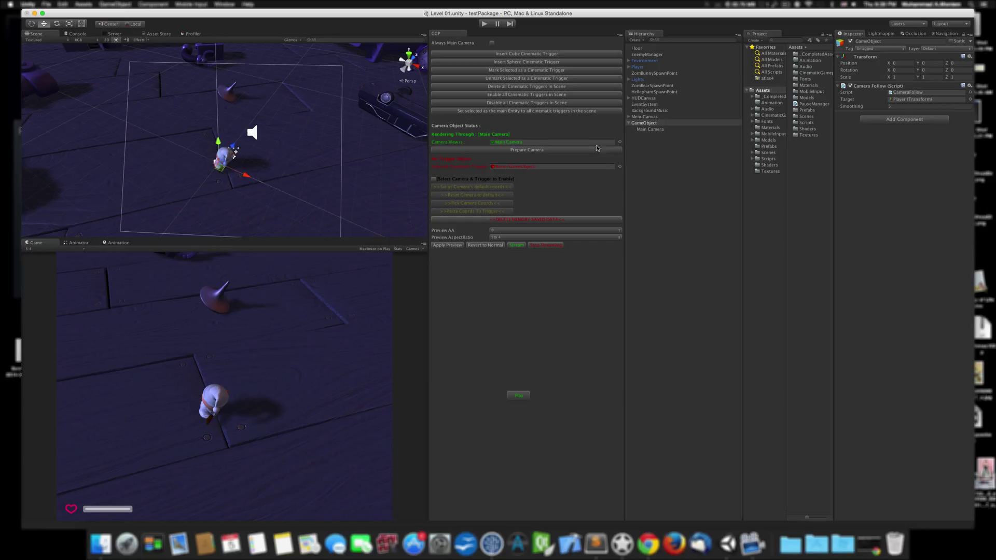
Insert a cube cinematic trigger and scale it to about 1.51 in X, 6.50 in Y and 14.41 in Z.
click(537, 54)
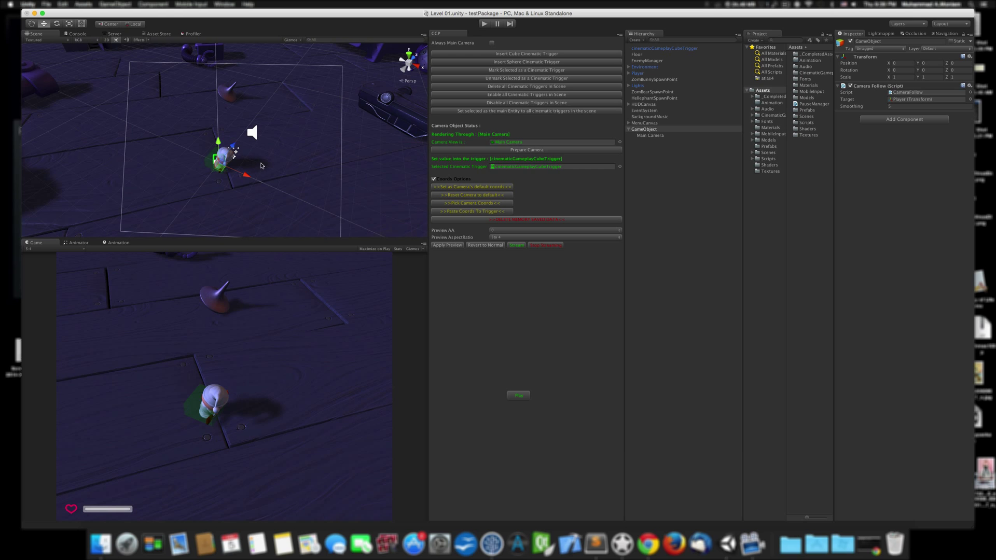
alt+drag(262, 166, 324, 45)
key(e)
key(r)
key(super+z)
click(677, 49)
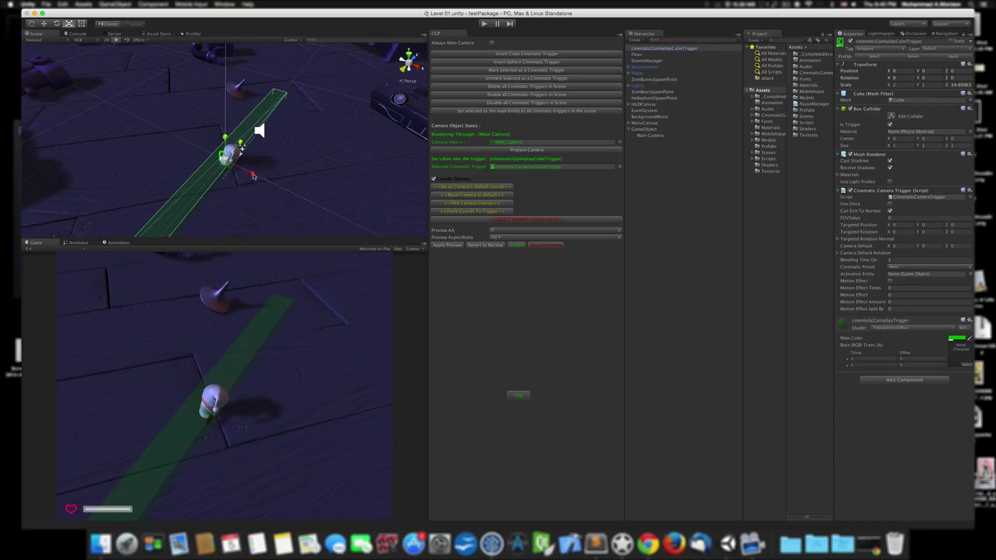
drag(253, 174, 266, 182)
drag(225, 137, 248, 25)
Rotate the cube trigger about 50.6 degrees around Y and move it ahead of the player to about X -3.82, Z 4.63.
key(e)
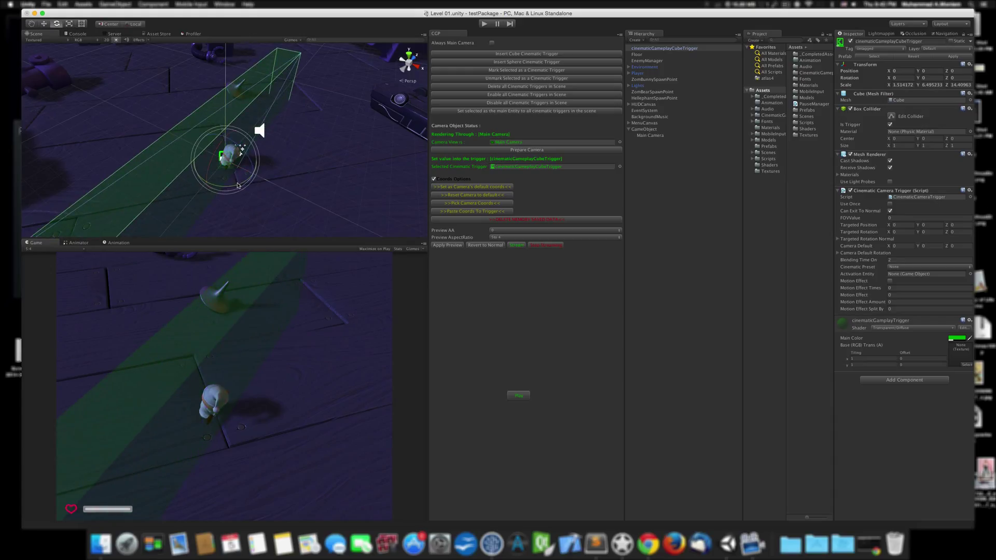
drag(237, 185, 206, 95)
key(w)
right_drag(205, 95, 240, 116)
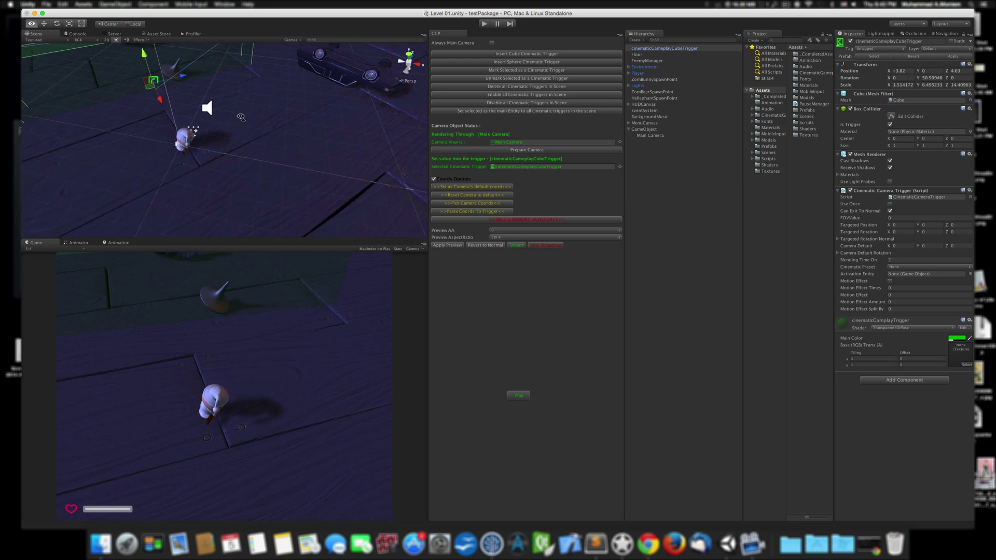
alt+drag(240, 117, 307, 113)
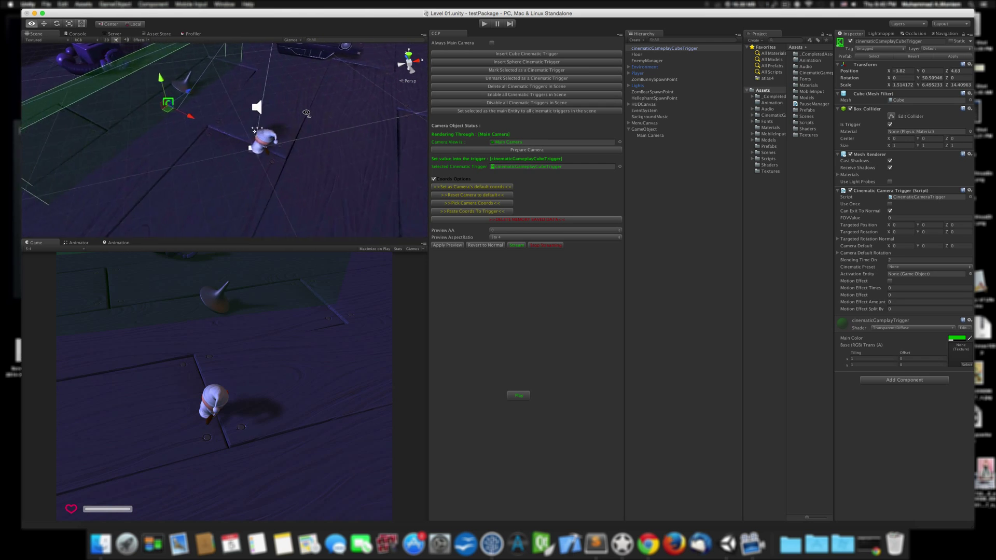
Widen the cube trigger to about 3.35 in X and reposition it at about X -4.56, Z 5.53.
right_drag(307, 112, 305, 113)
key(a)
key(r)
mouse_move(256, 116)
mouse_down()
mouse_move(285, 128)
mouse_move(239, 111)
mouse_up()
key(w)
right_drag(327, 139, 262, 161)
key(d)
mouse_move(262, 162)
alt+mouse_down()
mouse_move(278, 234)
mouse_move(256, 119)
mouse_move(253, 130)
mouse_move(274, 149)
alt+mouse_up()
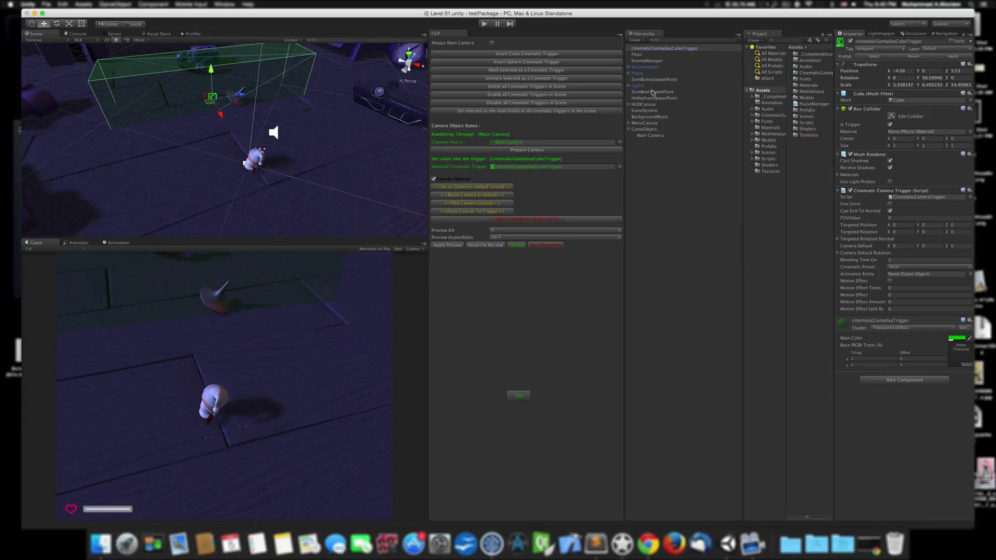
Prepare Main Camera for cinematic gameplay with the CGP tool.
click(652, 136)
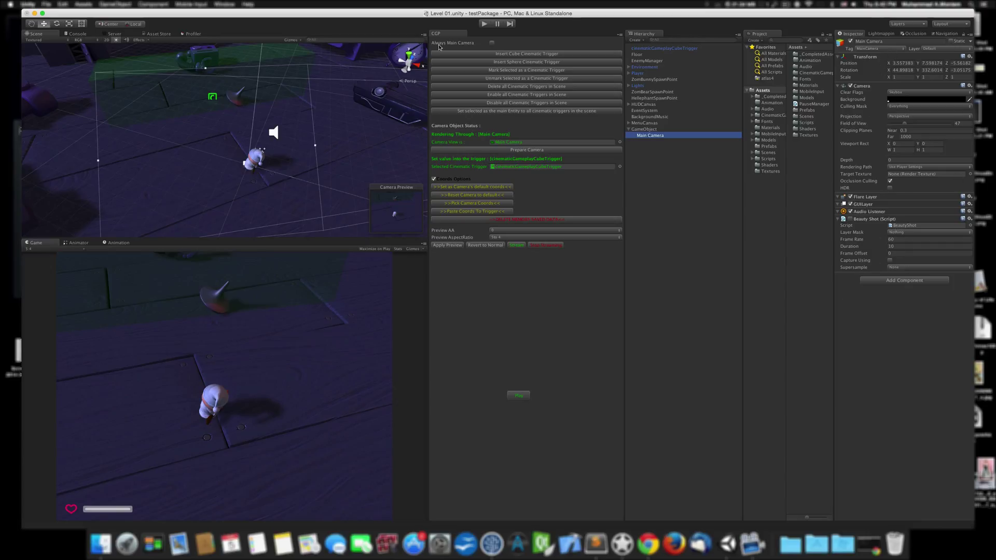
click(531, 151)
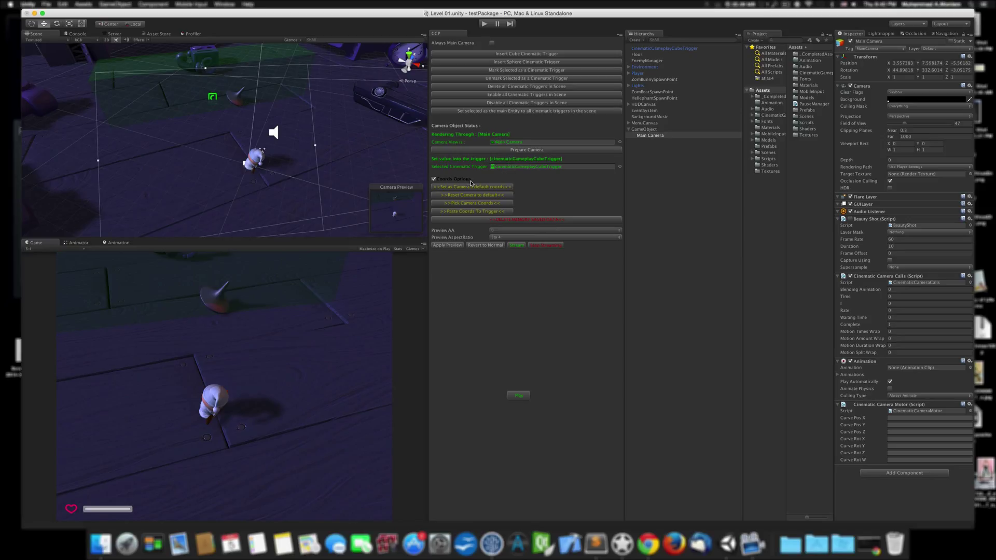
Examine the cube trigger's Targeted Rotation Normal and Camera Default Rotation values.
click(659, 48)
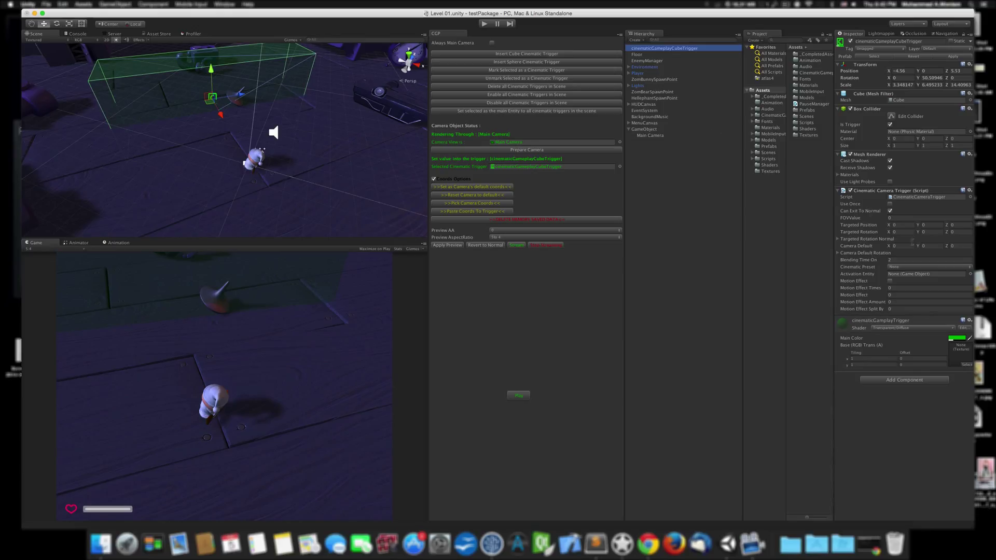
click(837, 253)
click(838, 240)
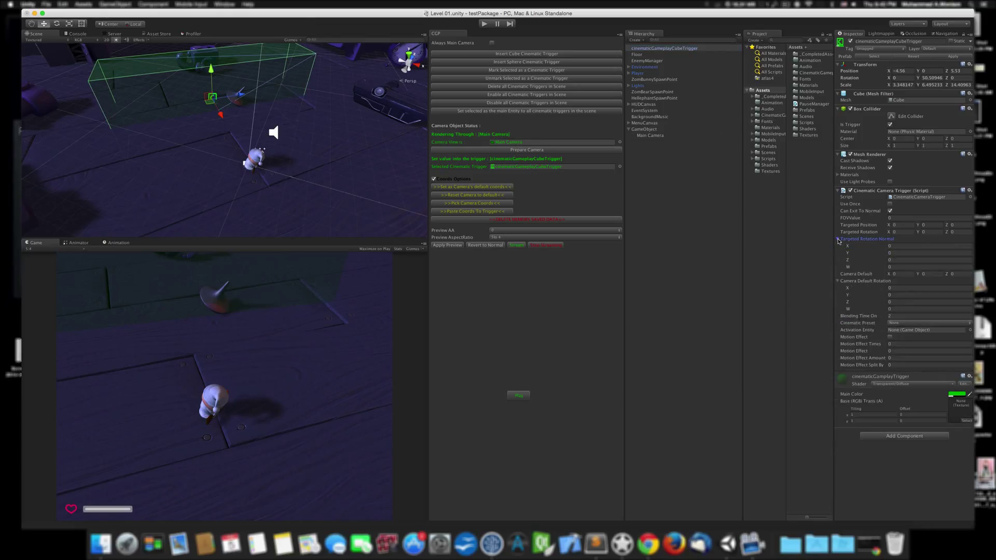
click(837, 239)
click(837, 253)
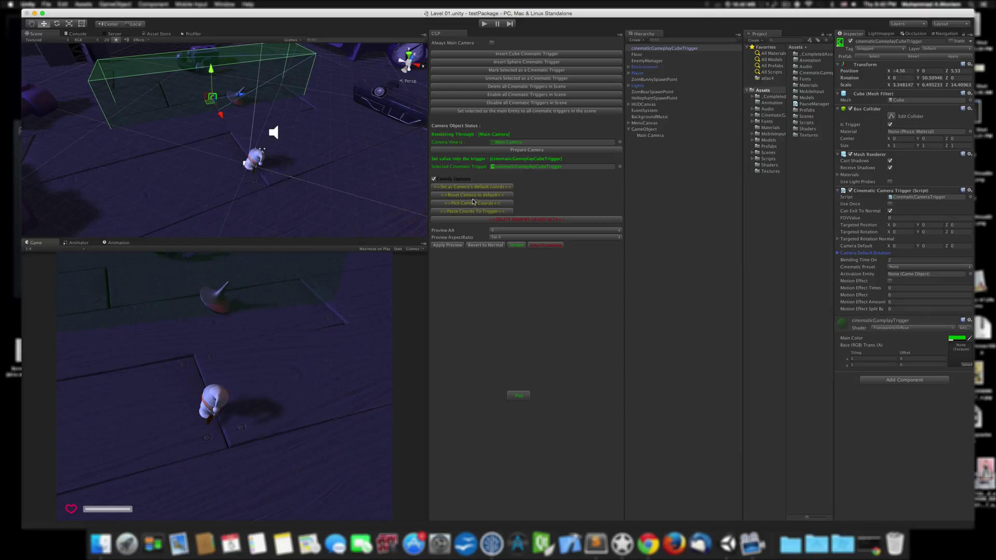
Frame the player in the Scene view and align Main Camera with that view.
right_drag(281, 147, 252, 172)
key(a)
key(d)
key(w)
click(252, 173)
key(w)
key(w)
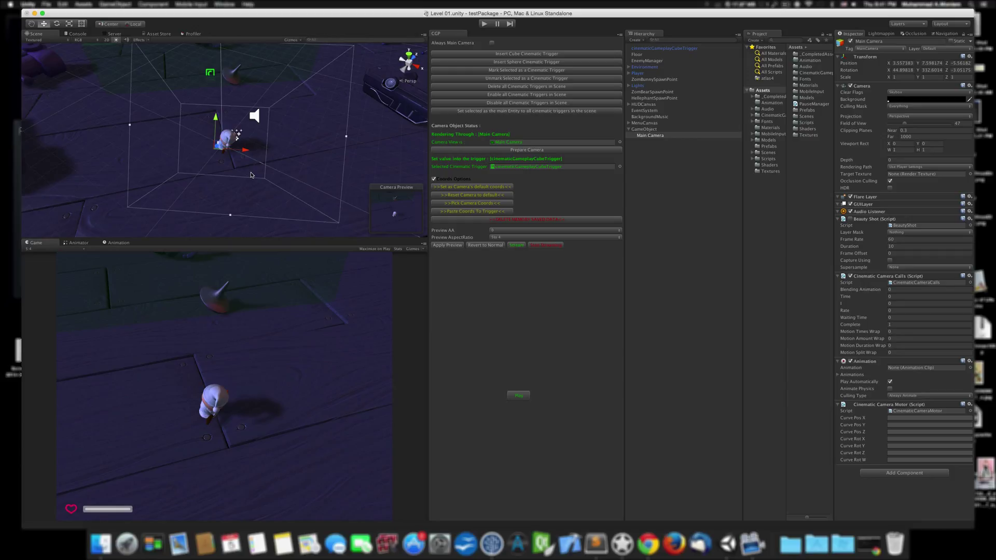
key(shift)
key(super+shift+f)
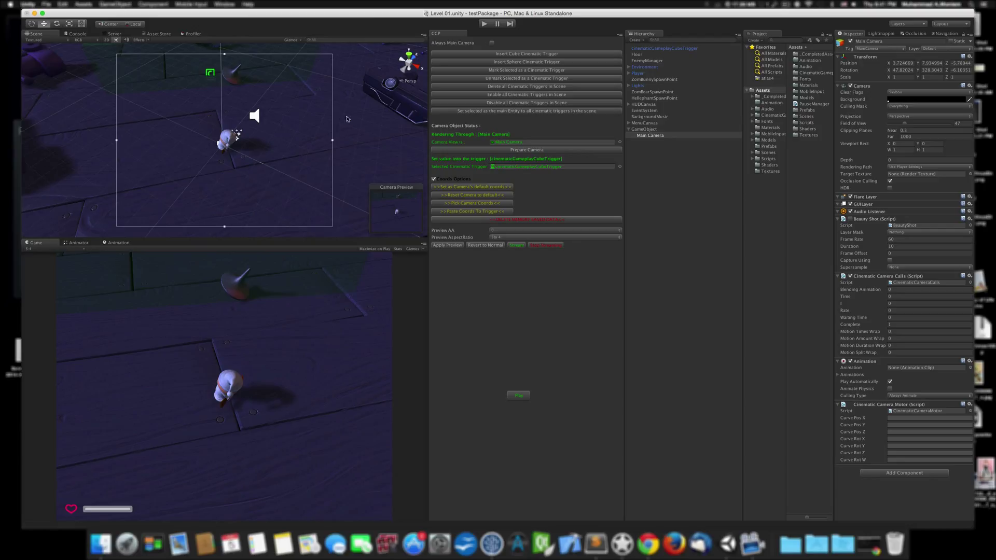
Store Main Camera's current view as its default coordinates and align the camera with a low close-up of the player.
click(471, 190)
alt+drag(196, 138, 178, 65)
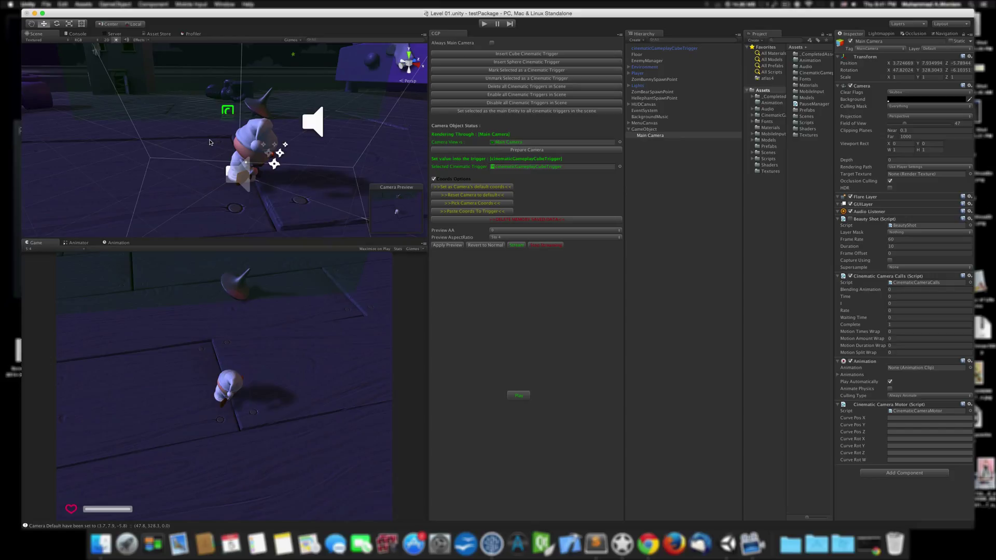
key(super+shift+f)
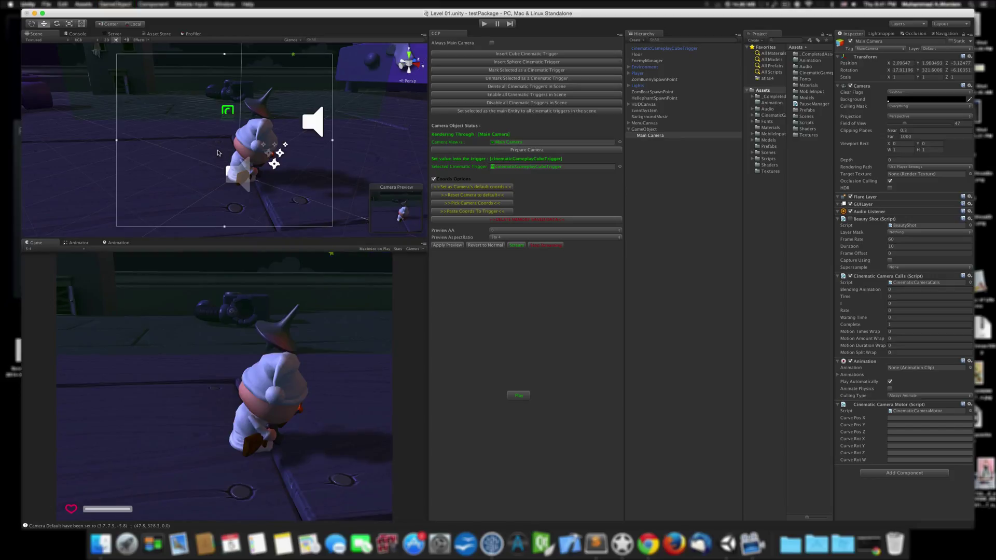
Copy Main Camera's close-up coordinates to the cube trigger and reset the camera to its default.
click(494, 204)
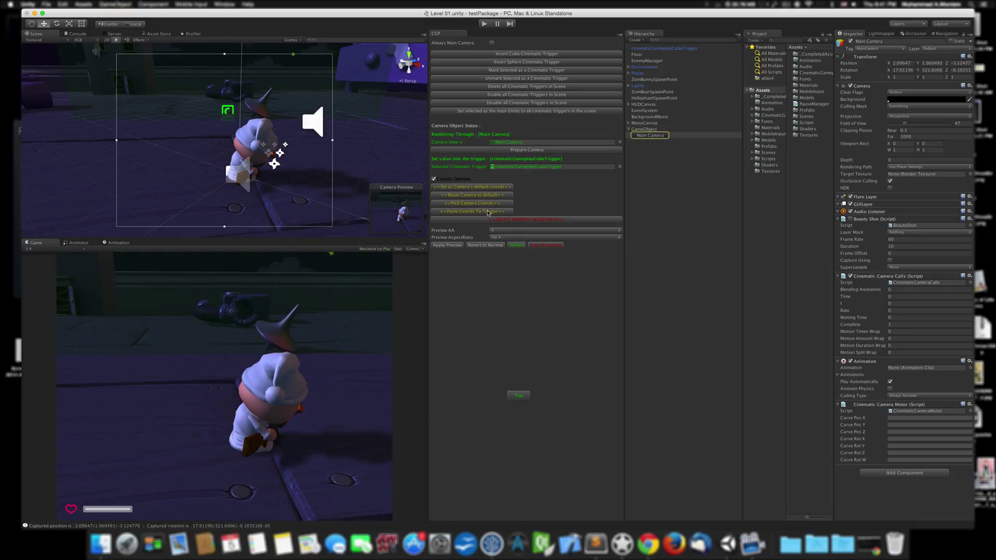
click(488, 211)
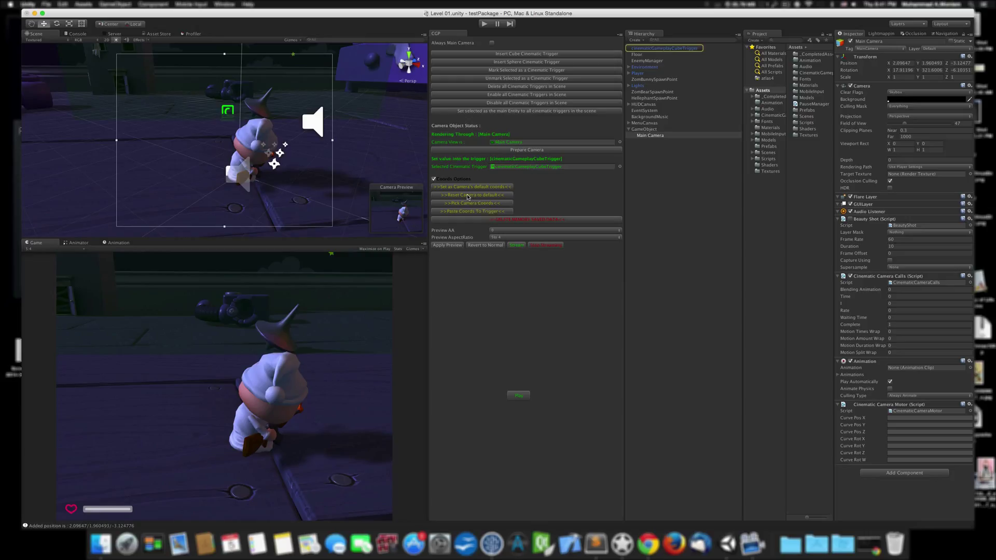
click(467, 195)
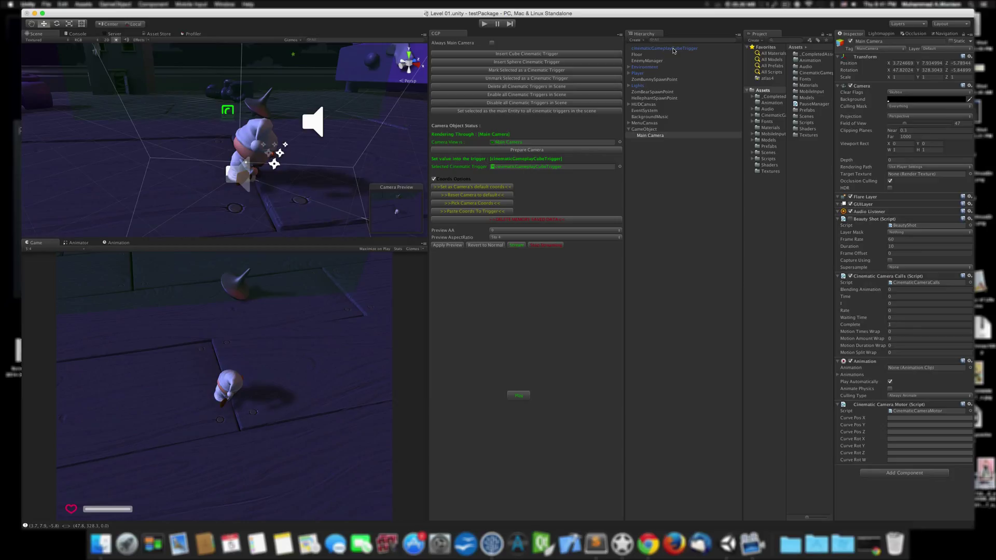
Assign Player as the cube trigger's Activation Entity.
click(672, 48)
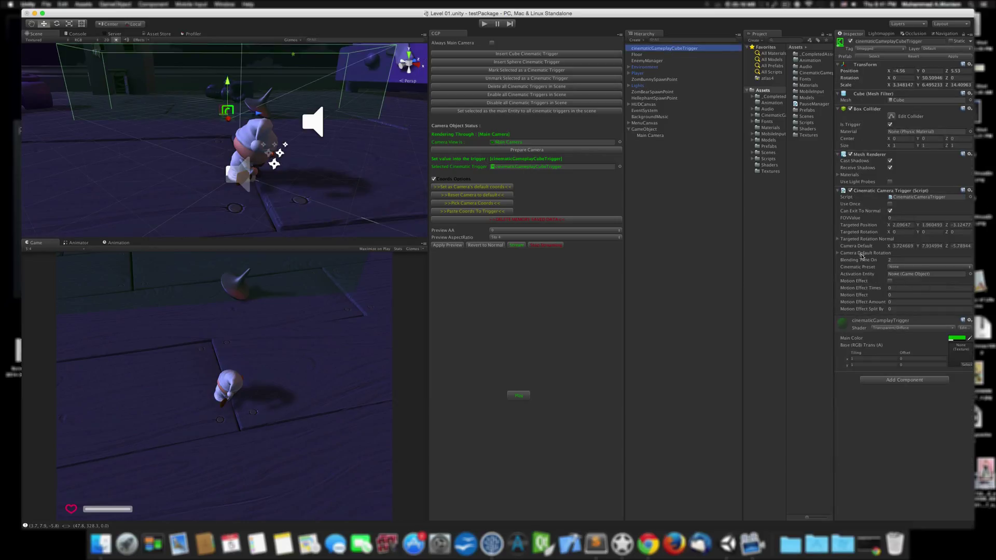
drag(640, 75, 903, 277)
Play-test the level by walking the player into and out of the cube trigger, and stop playback.
click(485, 24)
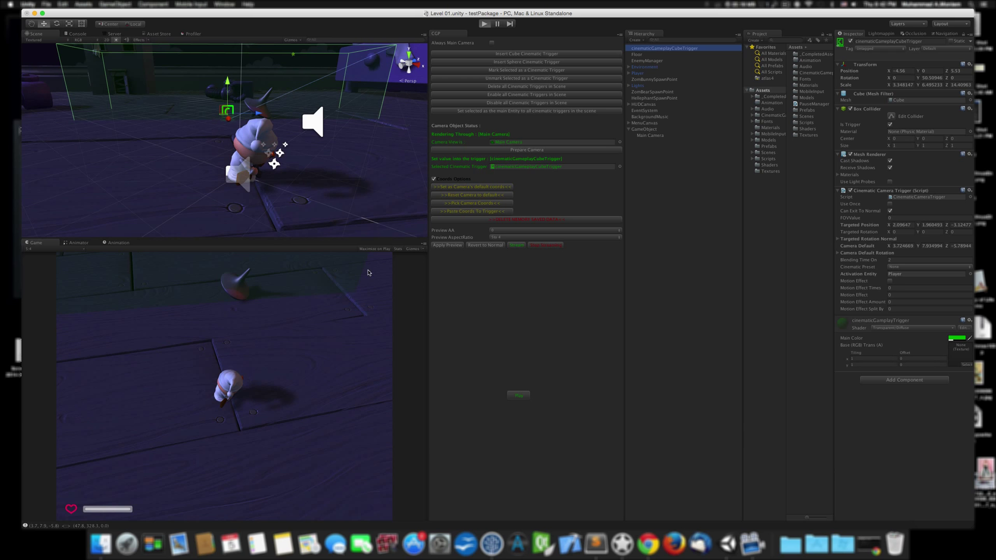
key(a)
key(w)
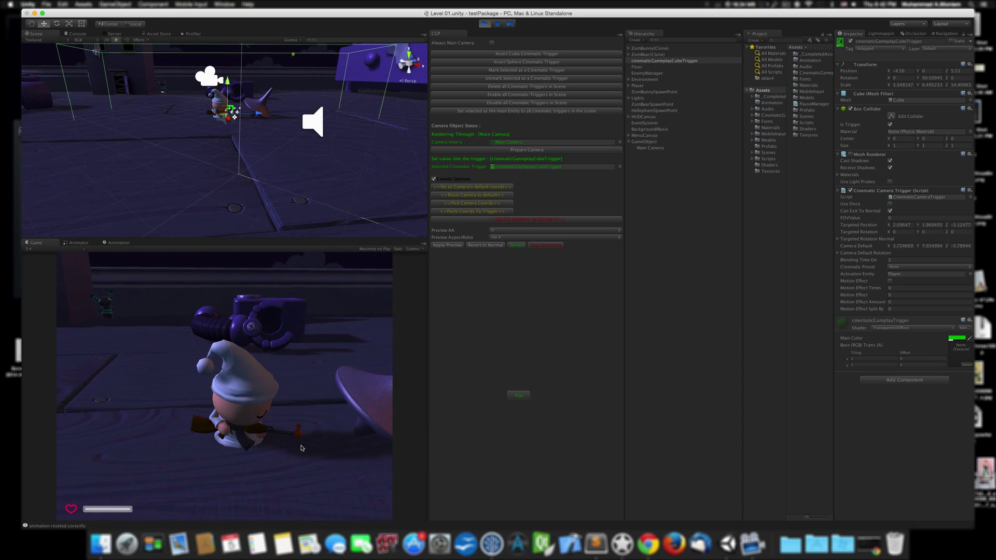
key(s)
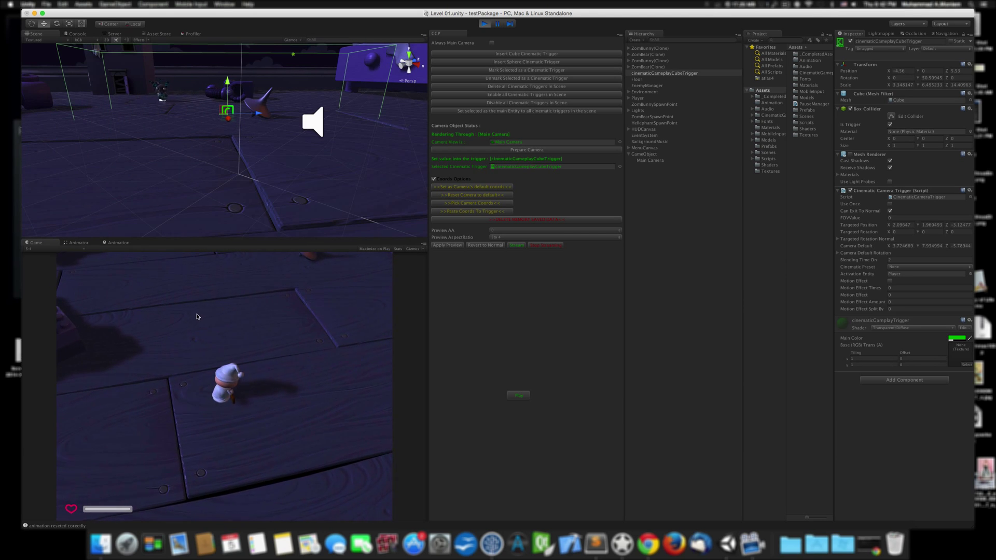
key(w)
key(w)
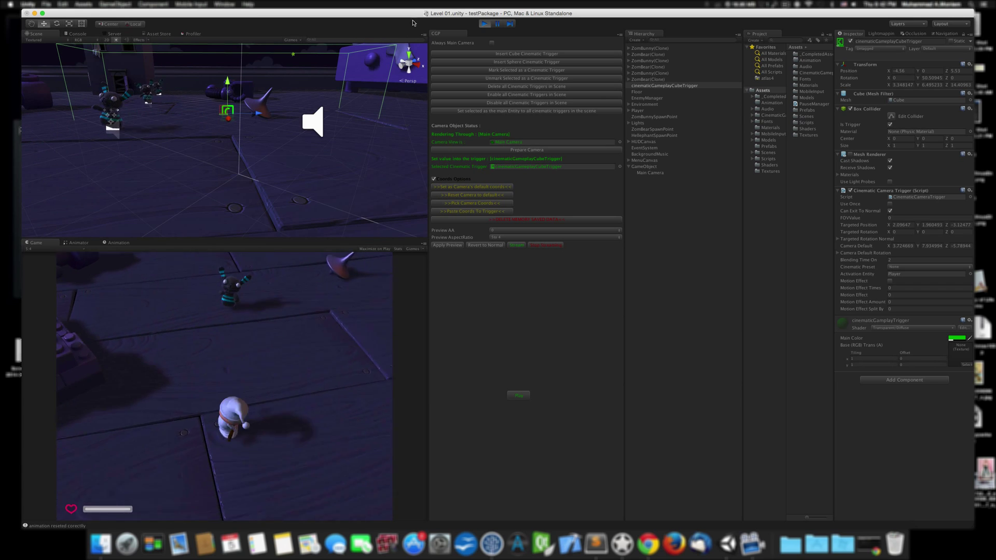
click(483, 24)
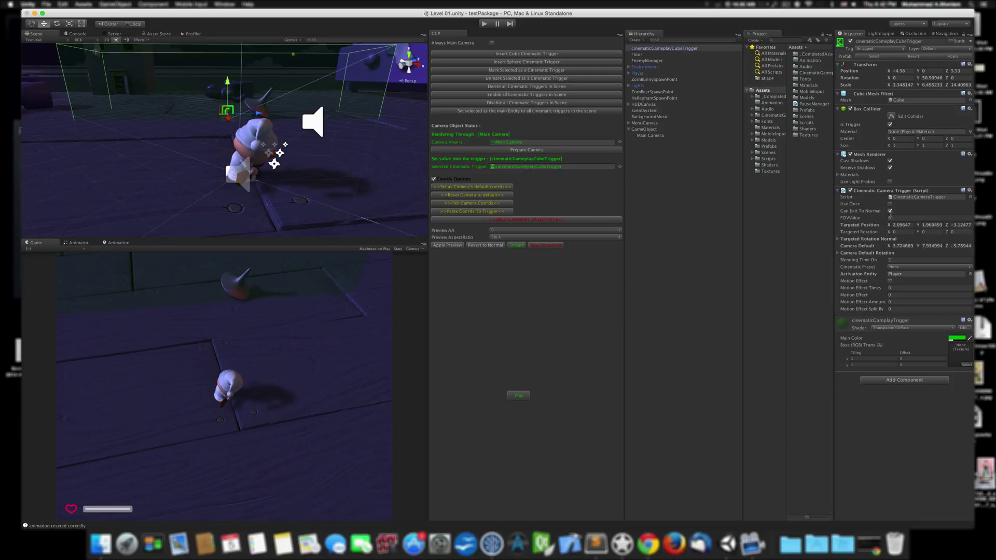
Play-test the first trigger's Can Exit To Normal option by walking the player into its area.
click(889, 217)
click(483, 25)
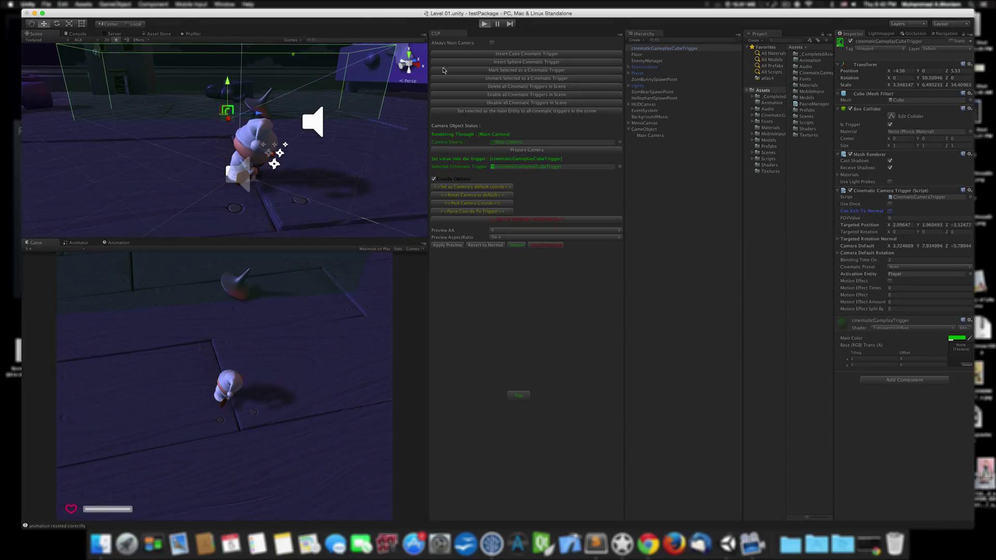
key(a)
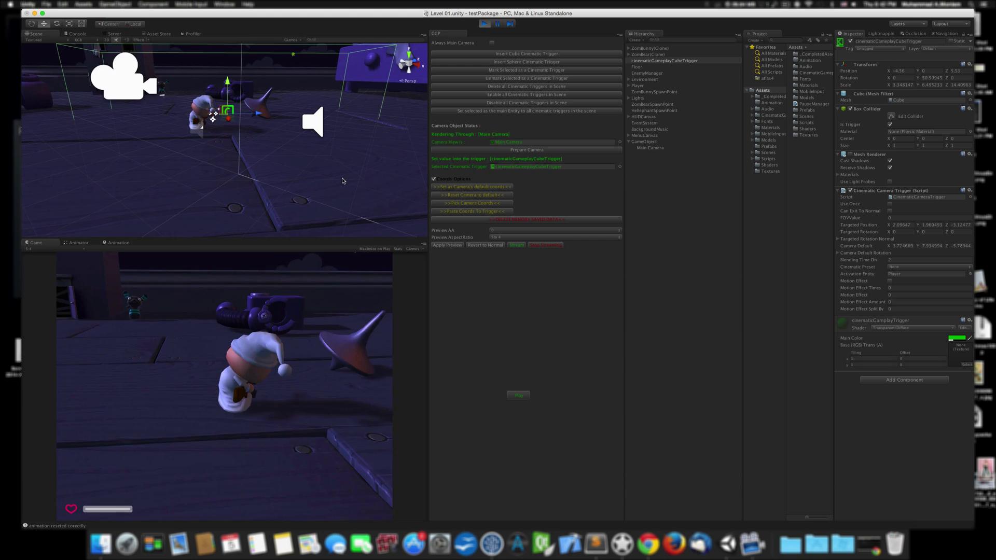
click(483, 24)
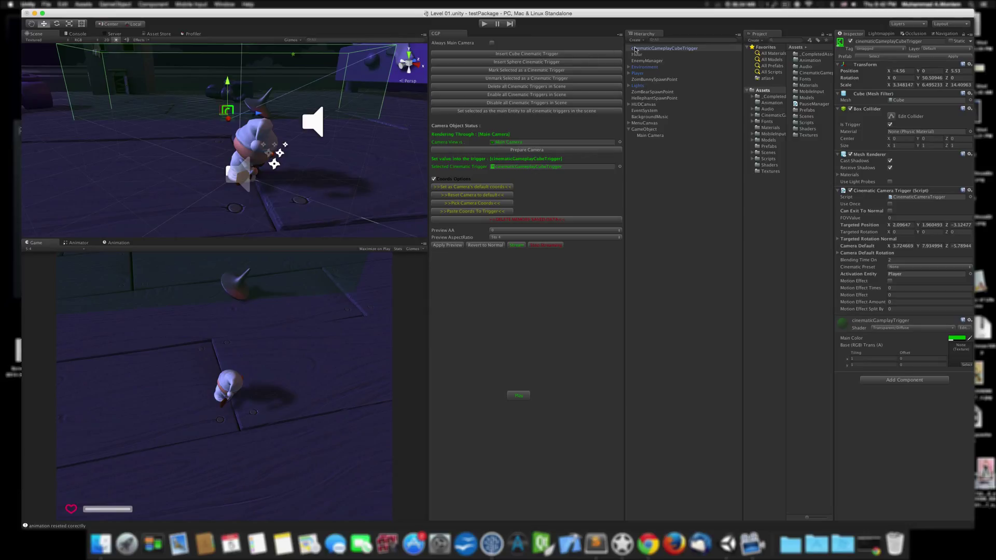
Duplicate the cube trigger and place the copy directly beneath the original in the Hierarchy.
click(635, 49)
key(super+d)
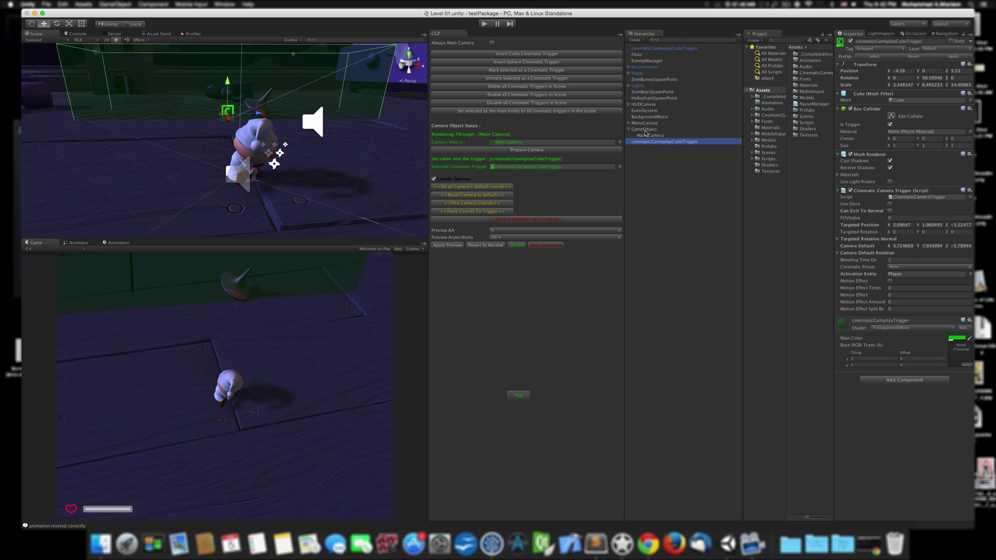
drag(654, 141, 656, 52)
key(f)
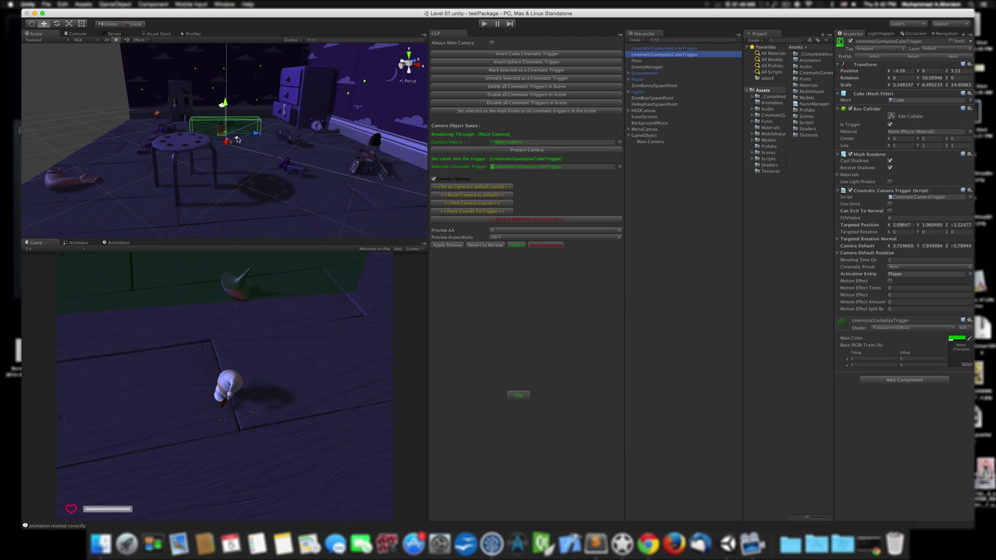
Move the duplicate trigger over the toy car at about X 11.92 and widen its X scale to about 8.47.
right_drag(236, 139, 242, 154)
middle_drag(176, 81, 274, 171)
scroll(283, 176, up, 5)
middle_drag(327, 210, 199, 107)
drag(185, 88, 435, 97)
right_drag(327, 113, 273, 81)
alt+drag(273, 81, 370, 91)
key(r)
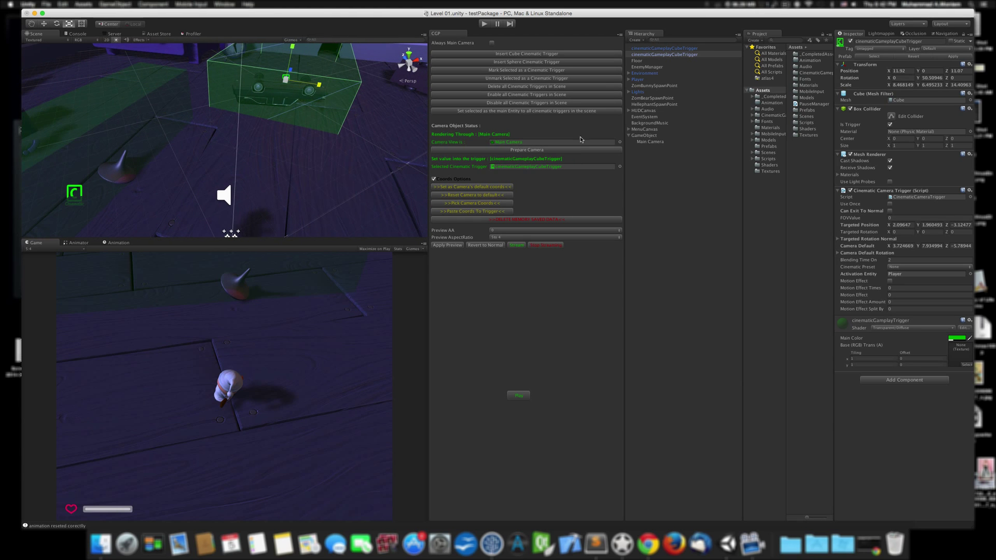
Assign the duplicate trigger as the CGP tool's Selected Cinematic Trigger.
click(690, 54)
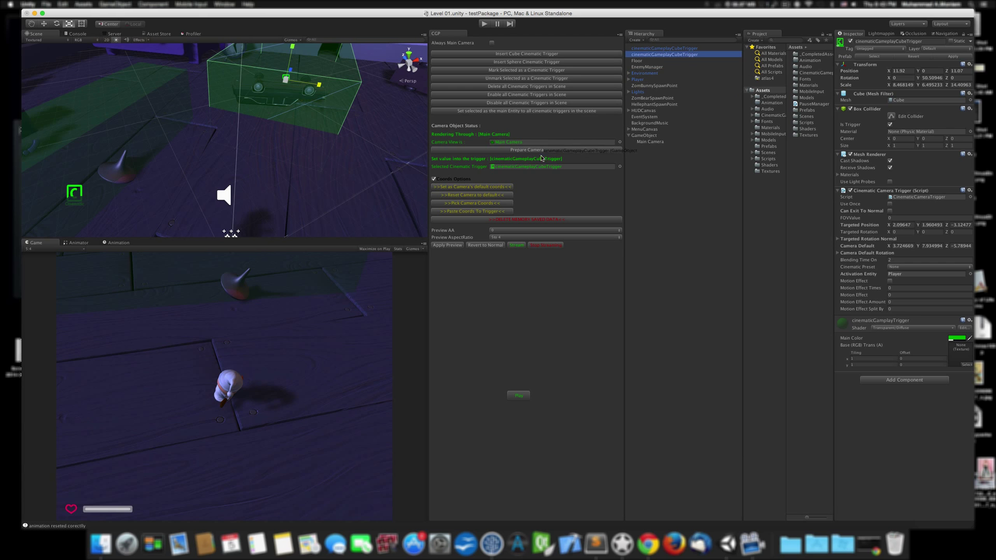
mouse_move(333, 143)
alt+mouse_down()
mouse_move(363, 33)
mouse_move(333, 145)
mouse_move(318, 145)
alt+mouse_up()
key(r)
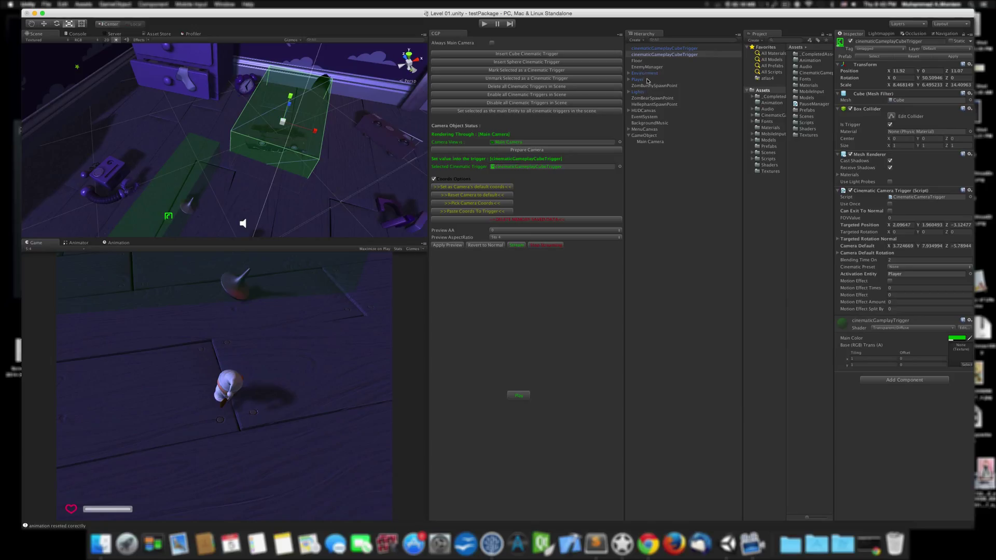
Align Main Camera with an elevated Scene view that takes in the duplicate trigger and the toy car.
click(650, 141)
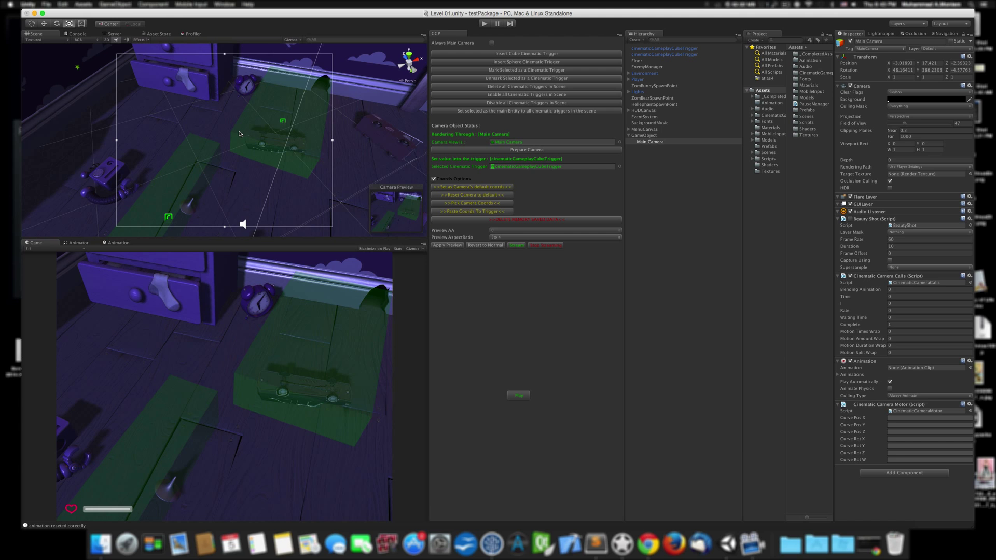
right_drag(225, 124, 230, 125)
key(w)
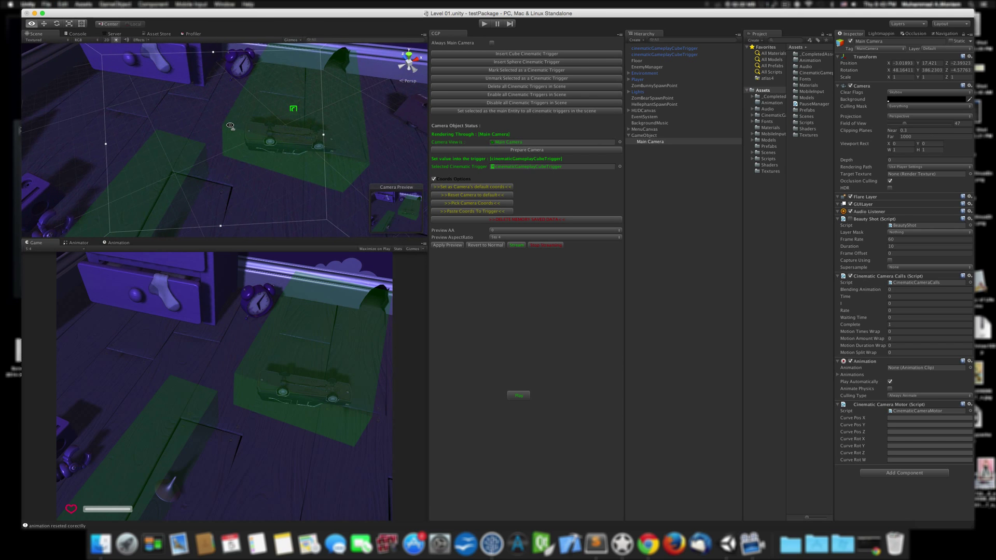
alt+drag(230, 126, 137, 113)
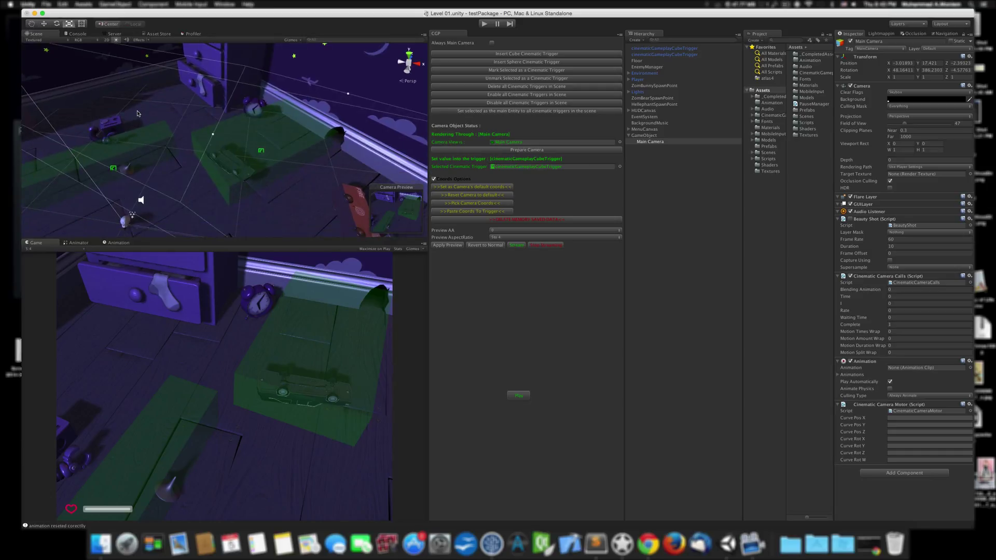
key(super+shift+f)
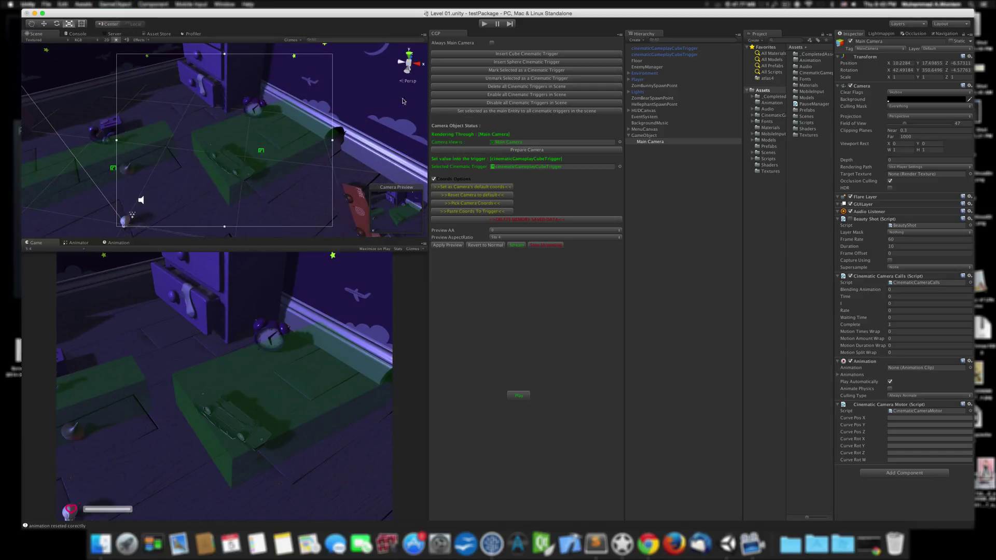
Copy Main Camera's elevated-view coordinates to the duplicate trigger and reset the camera to its default.
click(498, 204)
click(500, 212)
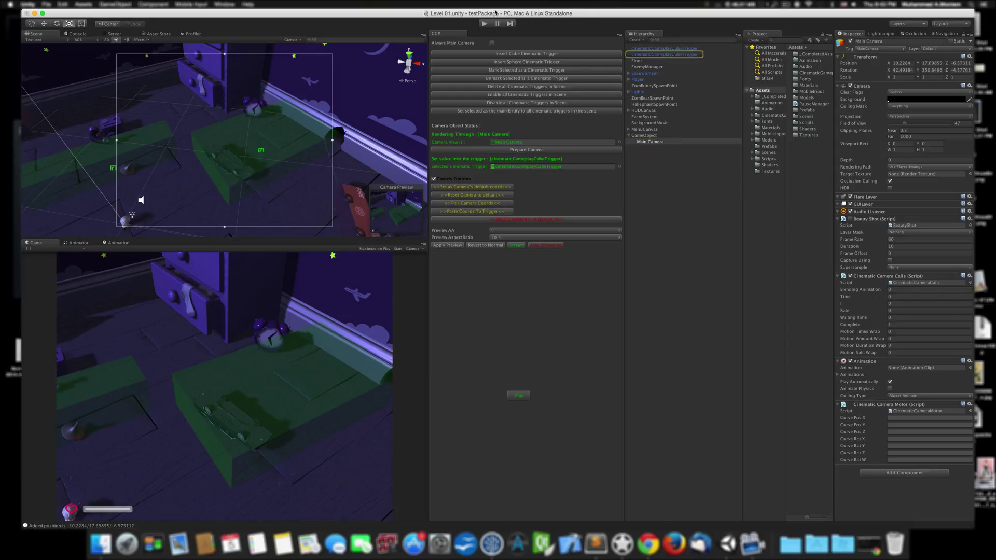
click(484, 23)
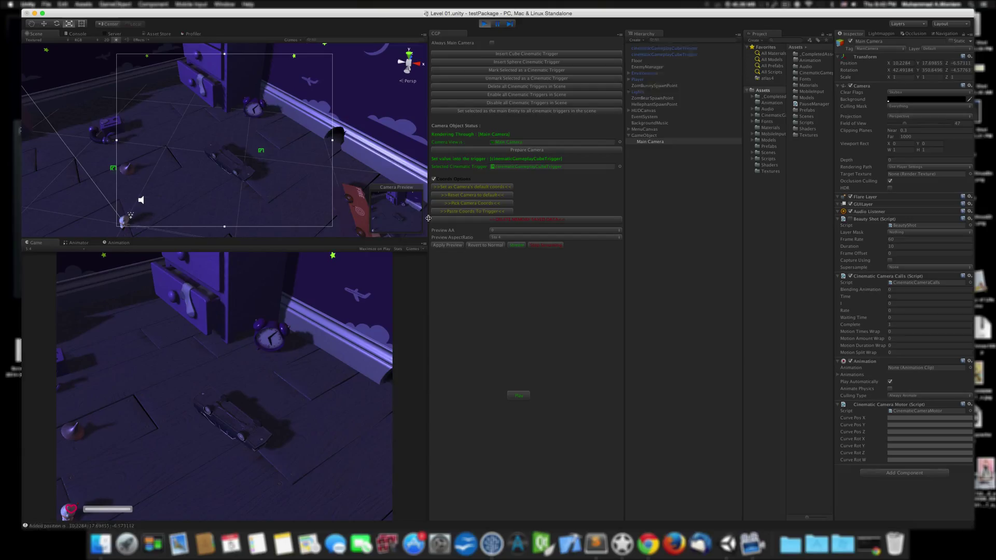
click(483, 24)
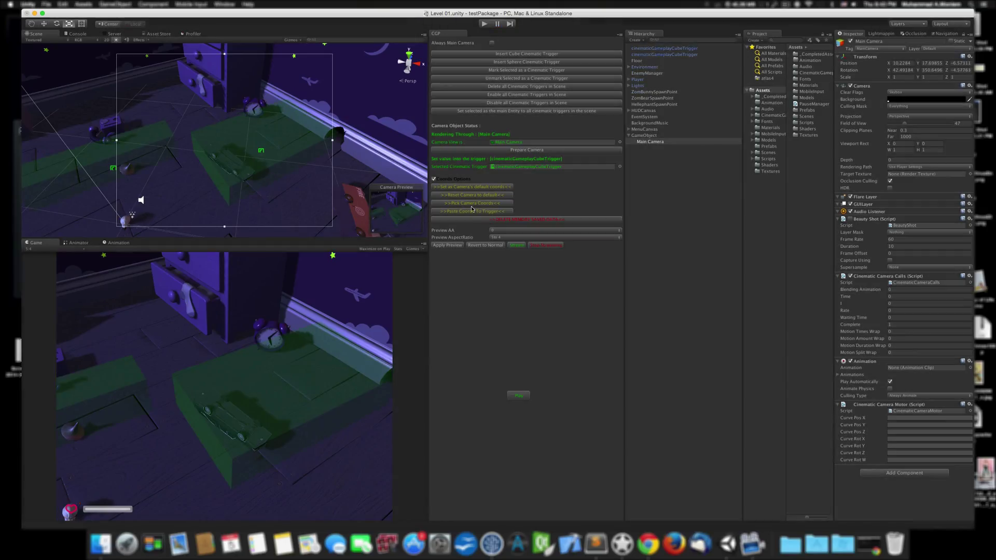
click(469, 196)
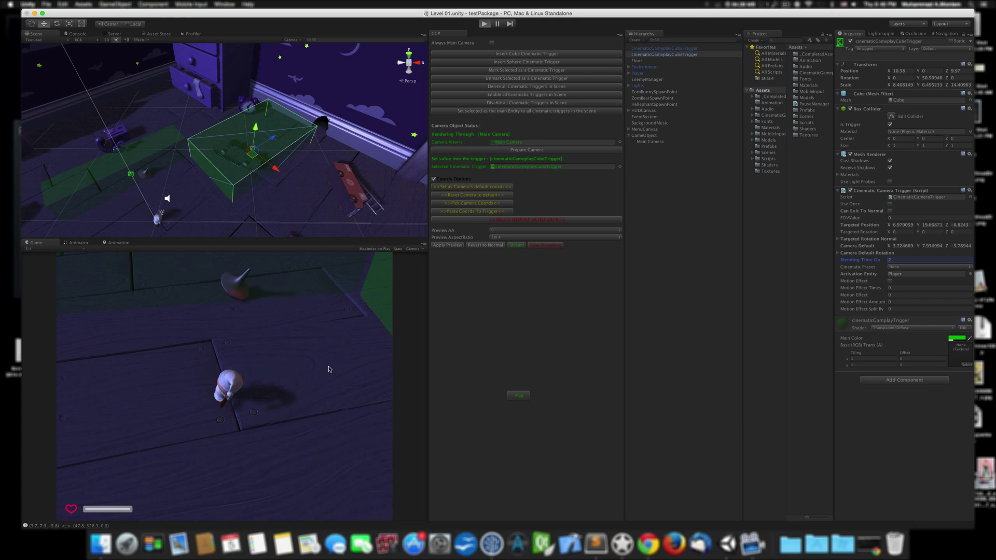
Play-test the duplicate trigger and its Can Exit To Normal option by walking the player through the toy car area.
key(super+p)
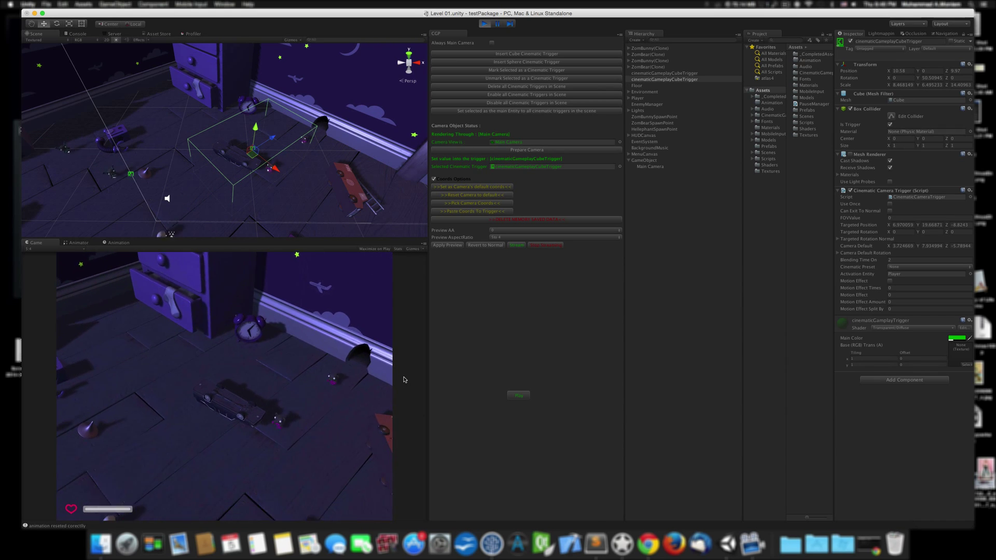
click(484, 23)
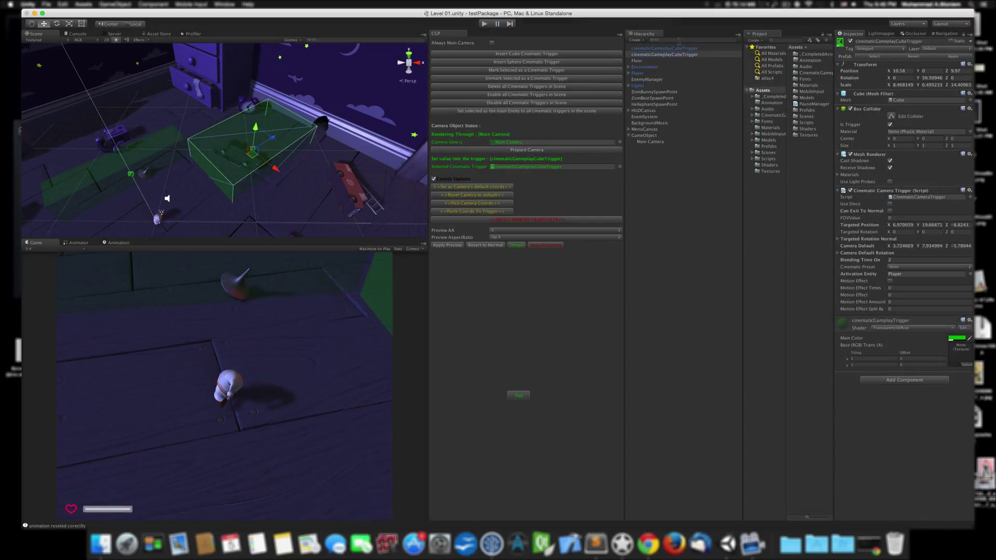
click(890, 211)
click(485, 24)
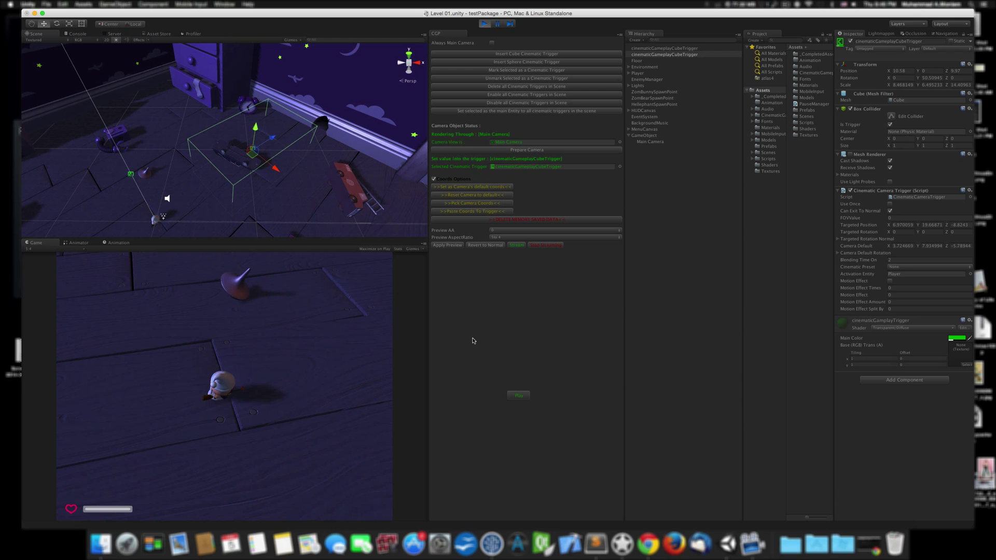
key(d)
key(w)
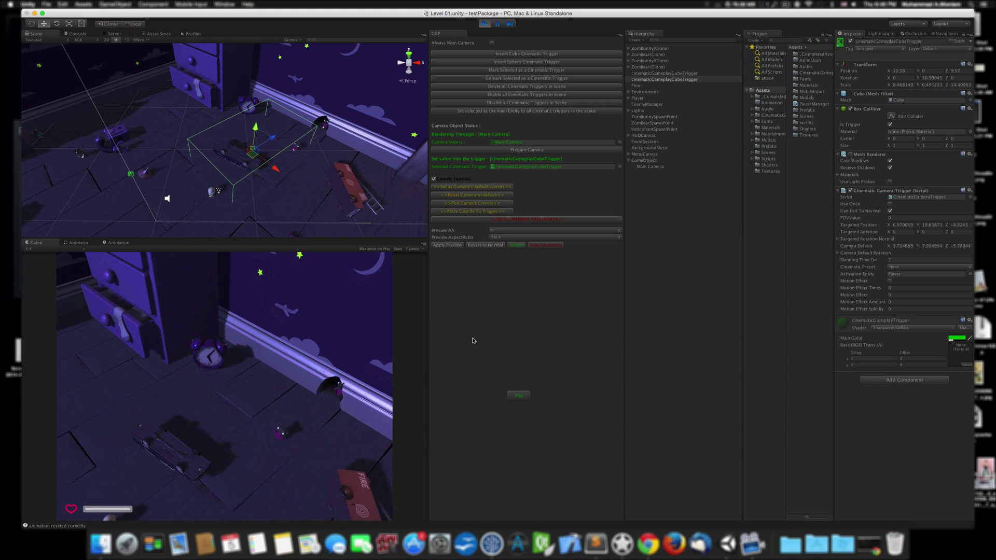
click(484, 24)
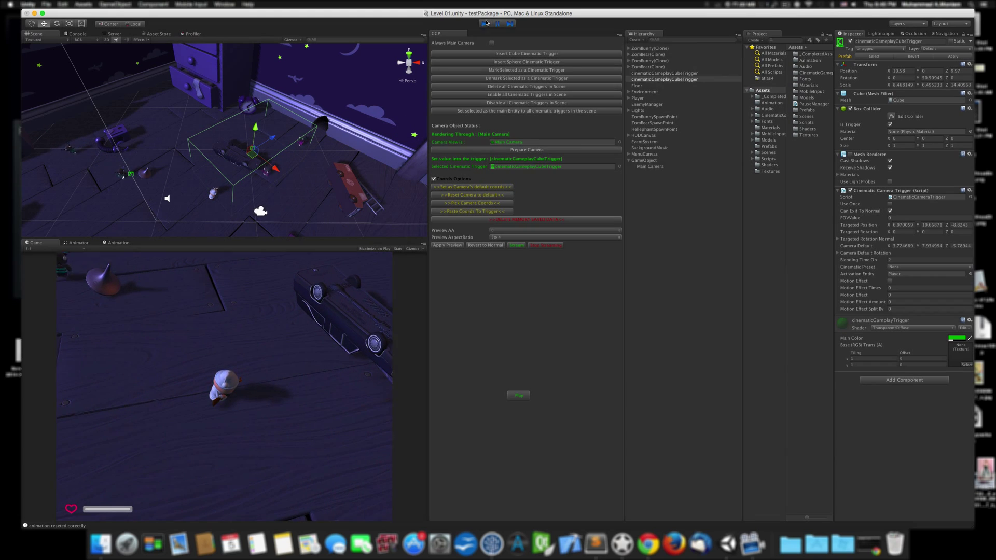
Run the level again and walk the player through the duplicate trigger and on to the first trigger.
click(889, 211)
key(super+p)
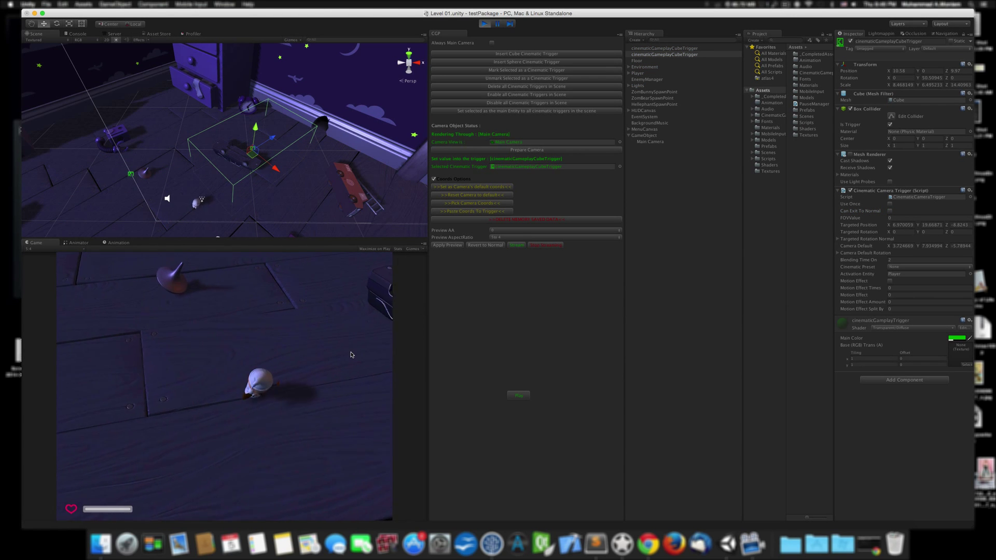
key(d)
key(w)
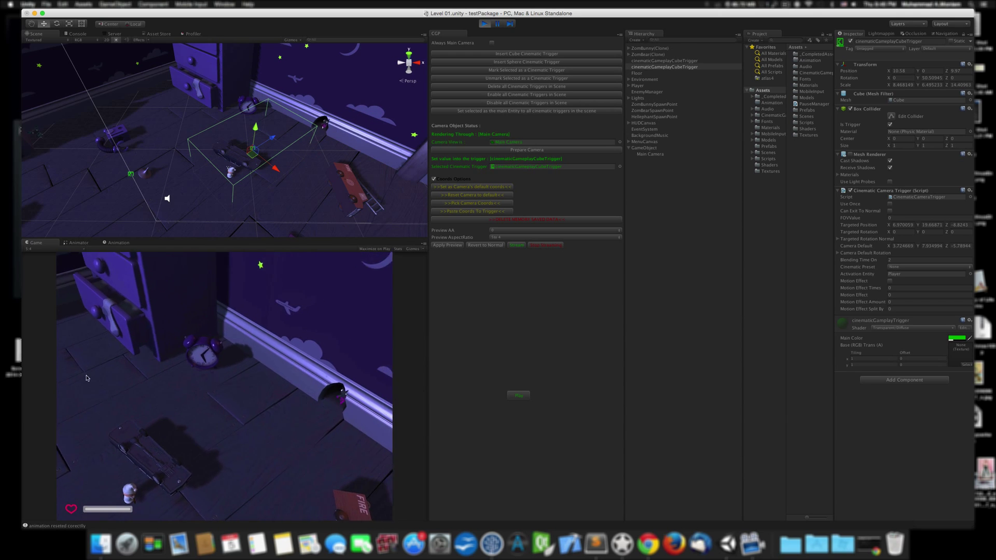
key(a)
key(w)
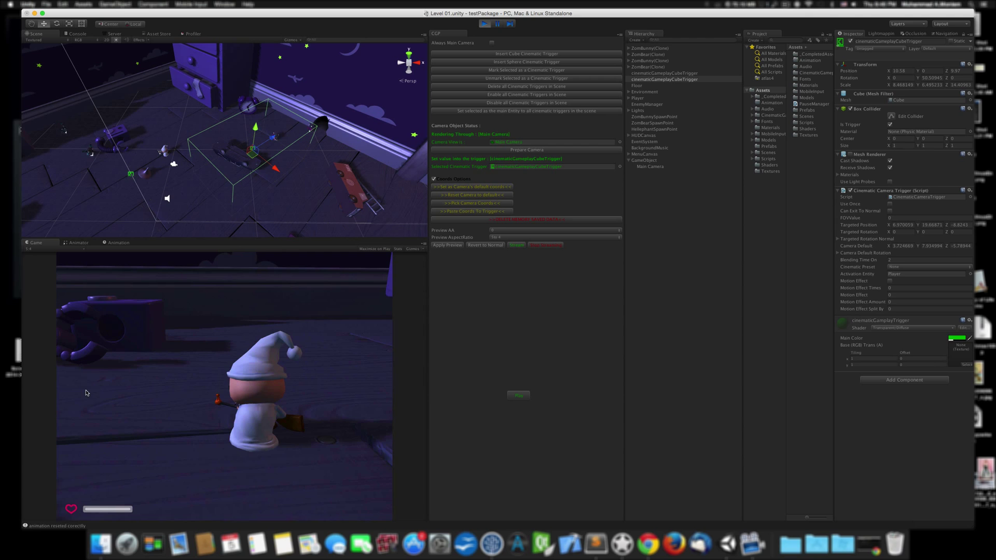
Stop the level, apply the camera preview and play the transition for the selected duplicate trigger.
click(483, 23)
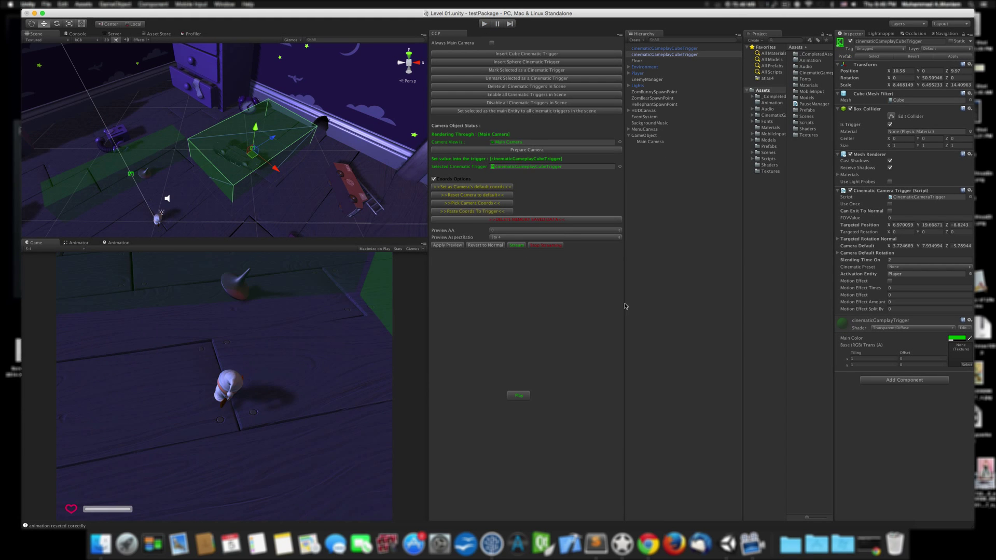
click(445, 246)
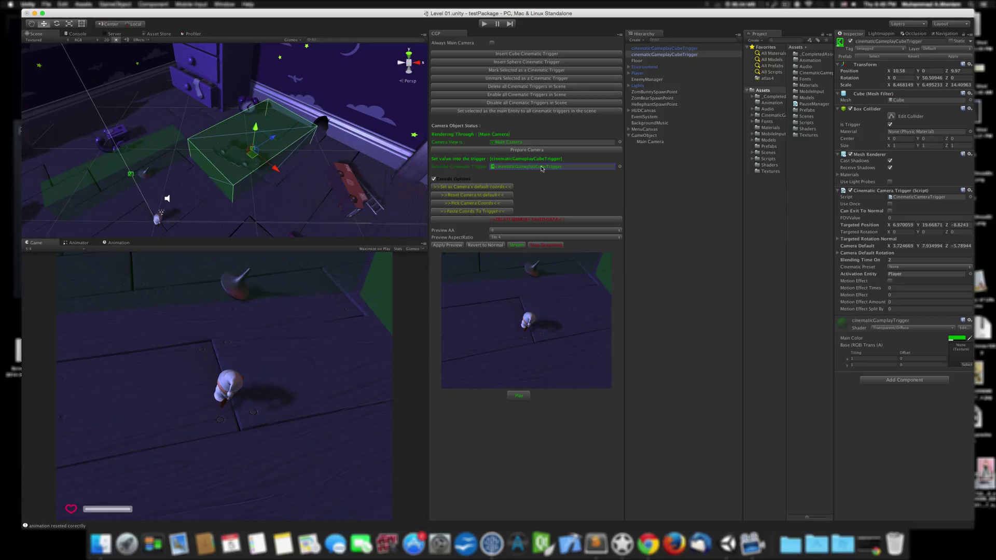
click(522, 396)
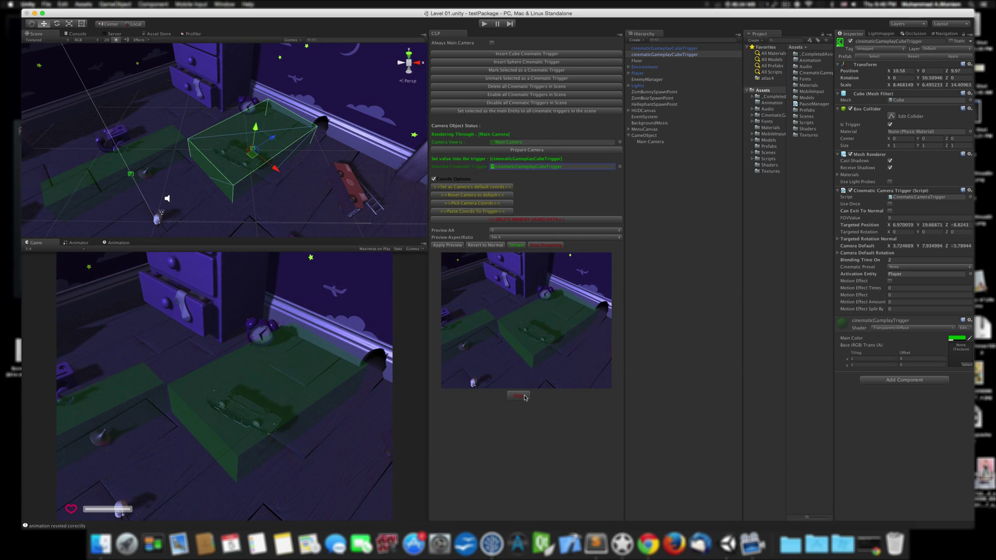
Assign the first cube trigger as the Selected Cinematic Trigger and preview its camera transition.
click(648, 49)
drag(647, 50, 532, 167)
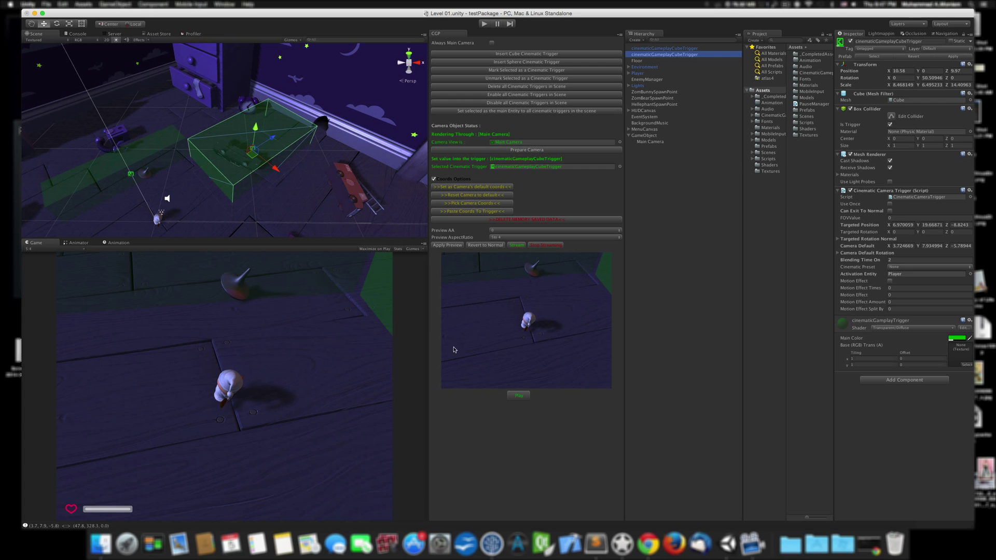
click(520, 397)
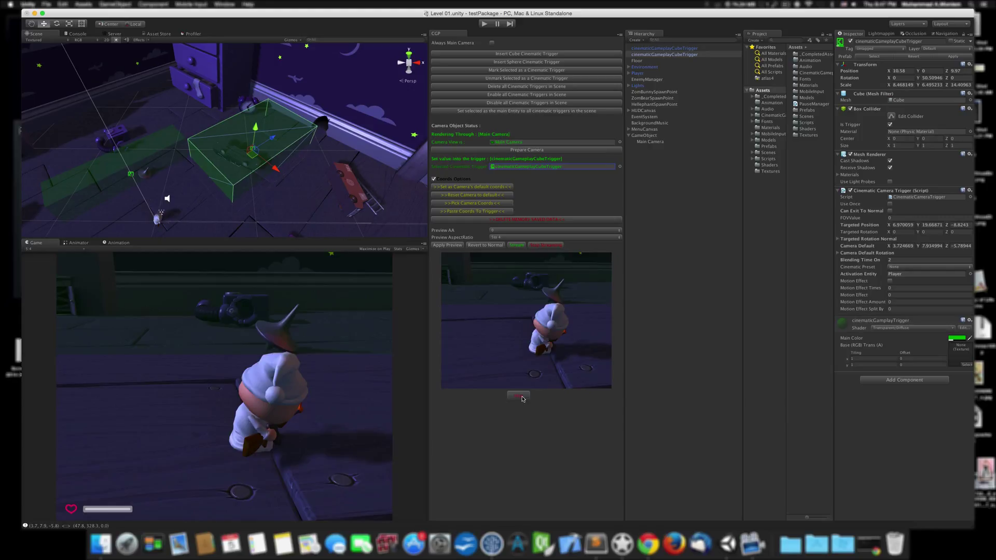
click(521, 397)
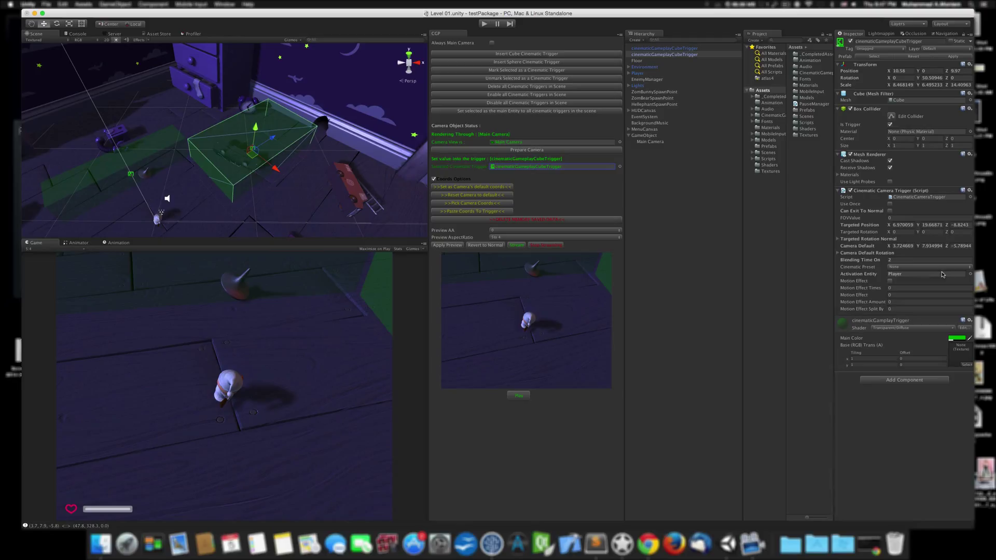
Set the duplicate trigger's Blending Time On to 5 and play the camera preview.
click(901, 258)
click(519, 396)
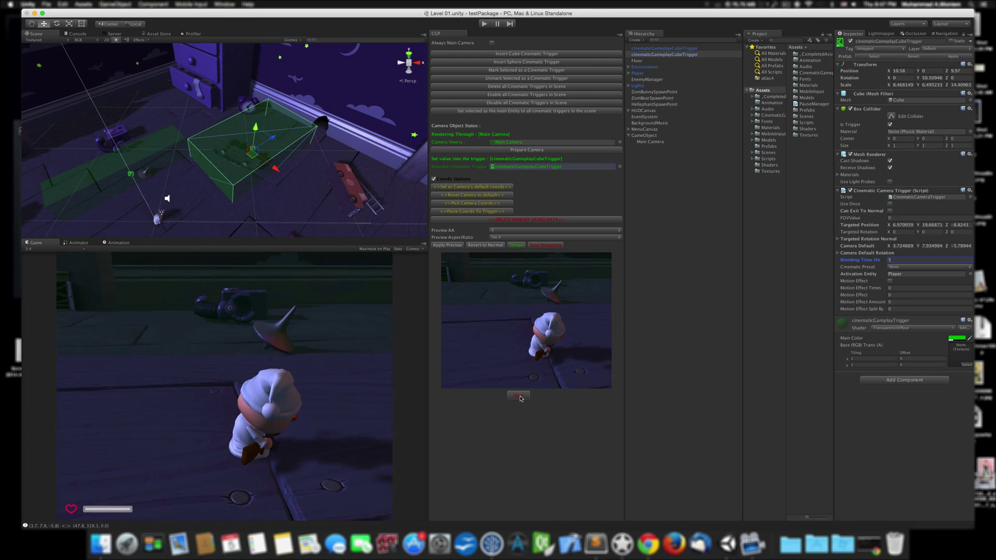
click(519, 396)
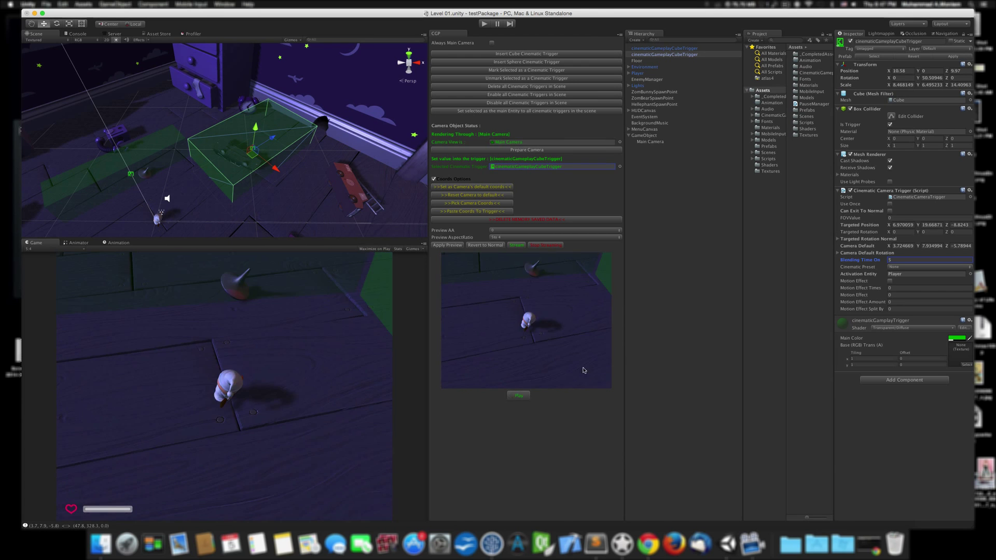
Change the duplicate trigger's Blending Time On to 1 and replay the camera preview.
click(683, 55)
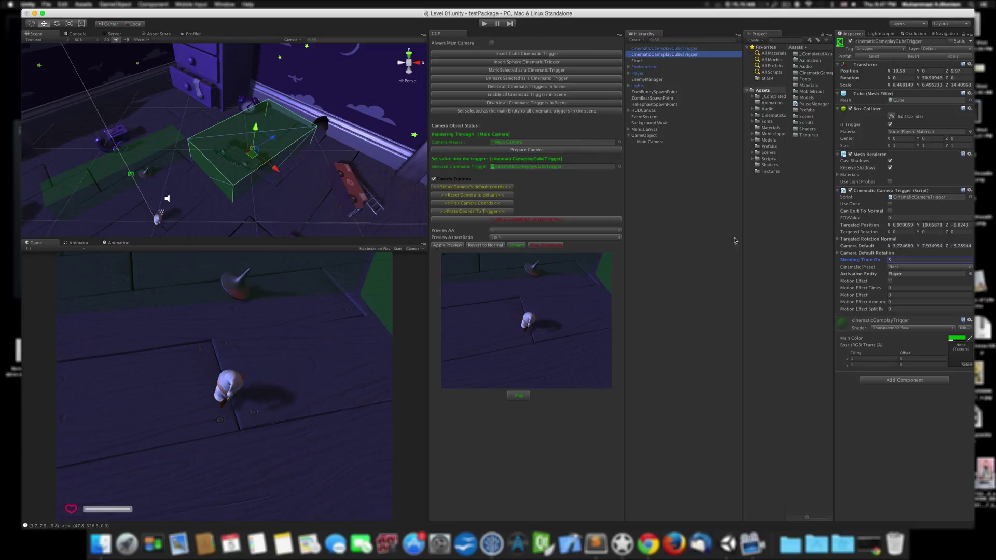
click(894, 261)
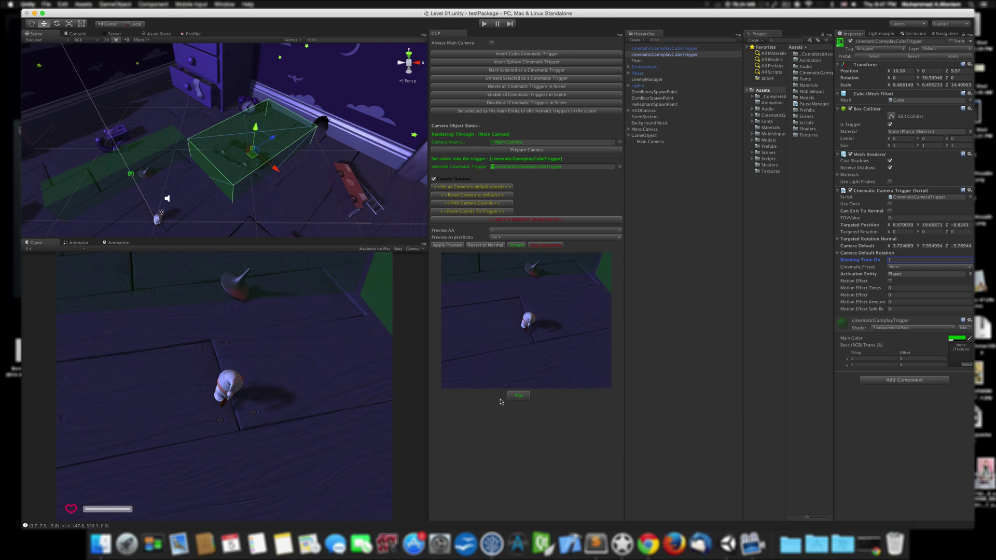
click(515, 396)
click(516, 396)
Delete all cinematic triggers in the scene.
click(511, 87)
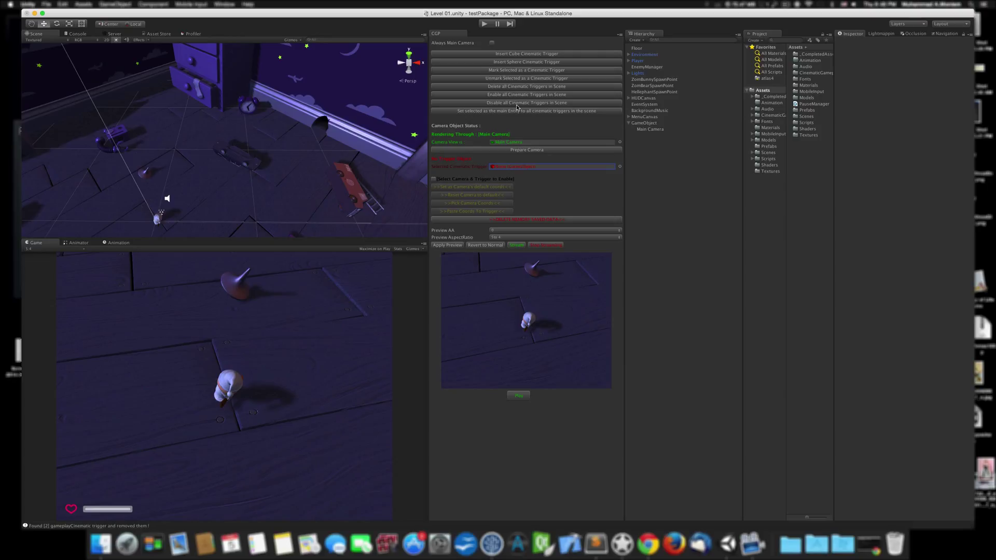